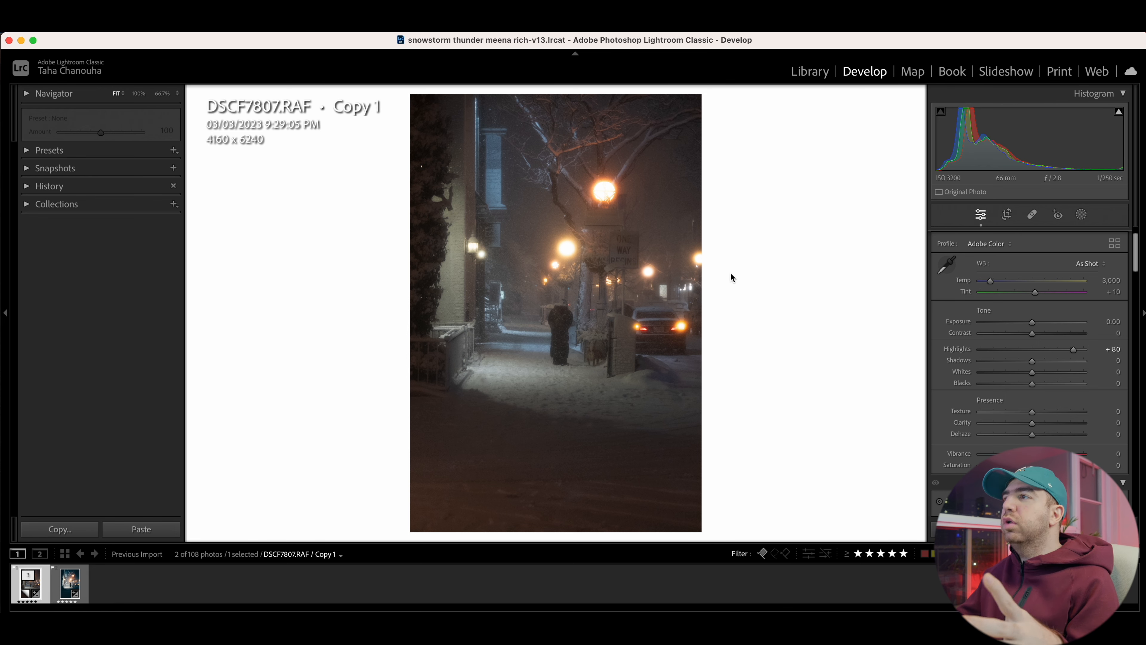
# Examine the lit wall lantern up close, then return to the full view of the photo.
pyautogui.moveTo(686, 321); pyautogui.dragTo(490, 236)
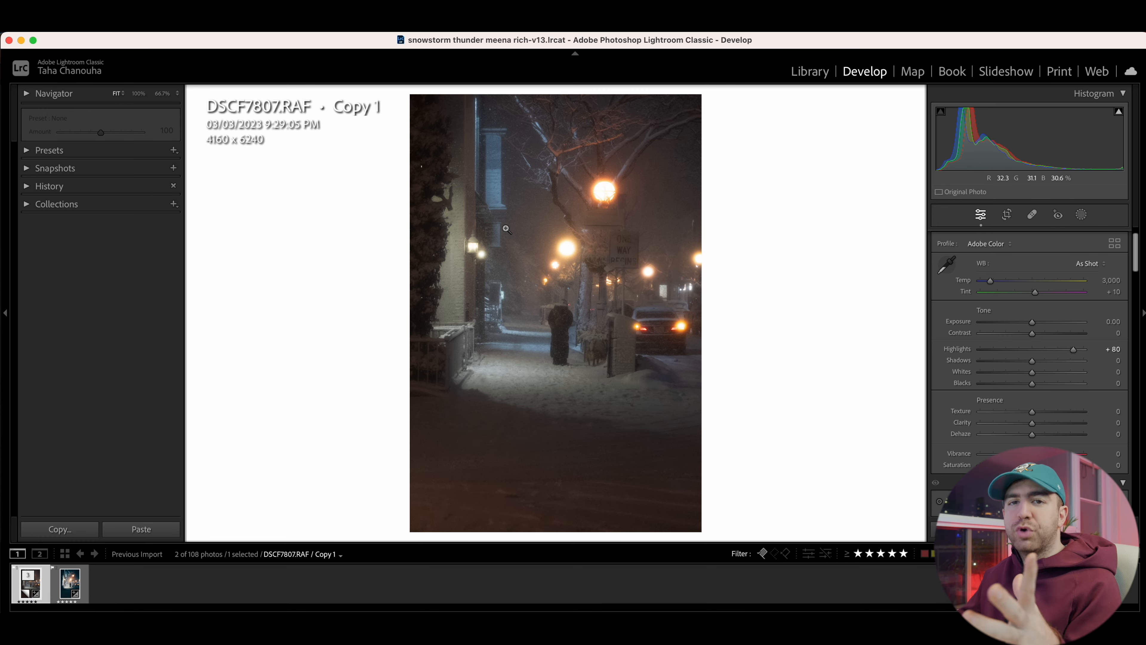
pyautogui.moveTo(606, 194)
pyautogui.mouseDown()
pyautogui.moveTo(524, 320)
pyautogui.moveTo(579, 165)
pyautogui.moveTo(586, 190)
pyautogui.mouseUp()
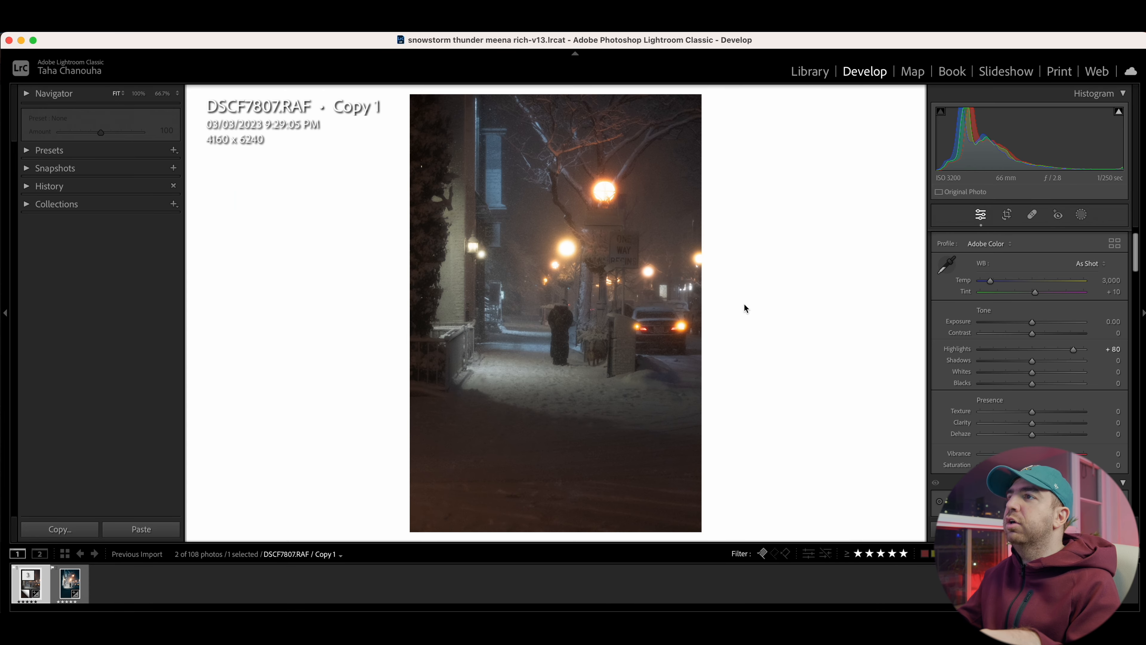
pyautogui.moveTo(649, 322)
pyautogui.mouseDown()
pyautogui.moveTo(637, 307)
pyautogui.moveTo(649, 320)
pyautogui.mouseUp()
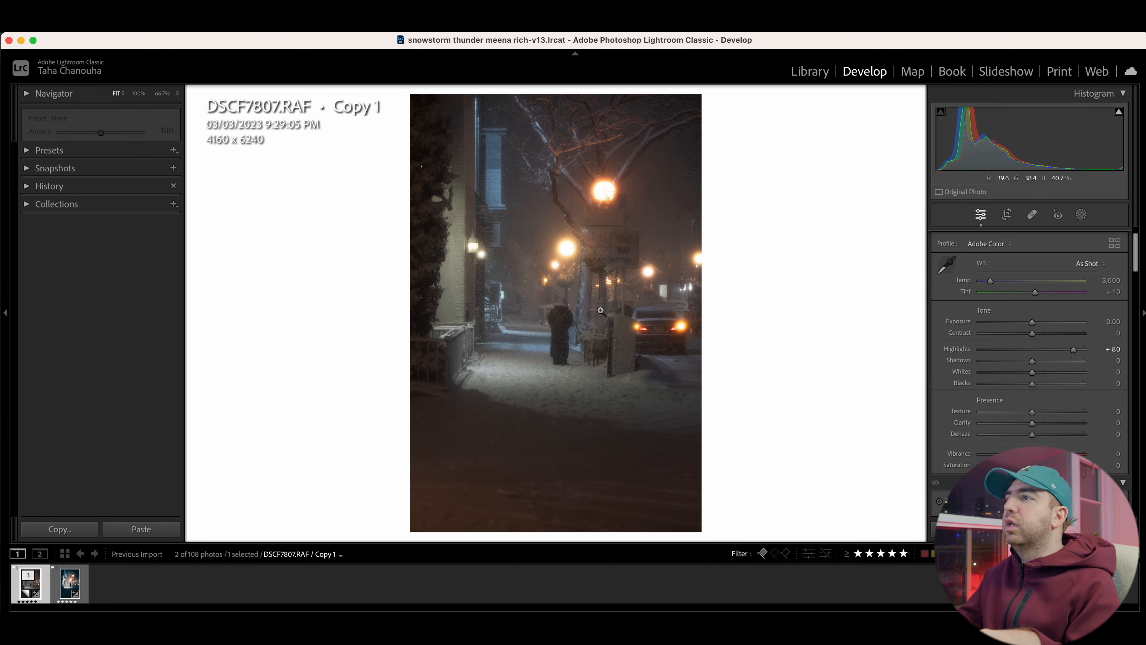
pyautogui.click(471, 248)
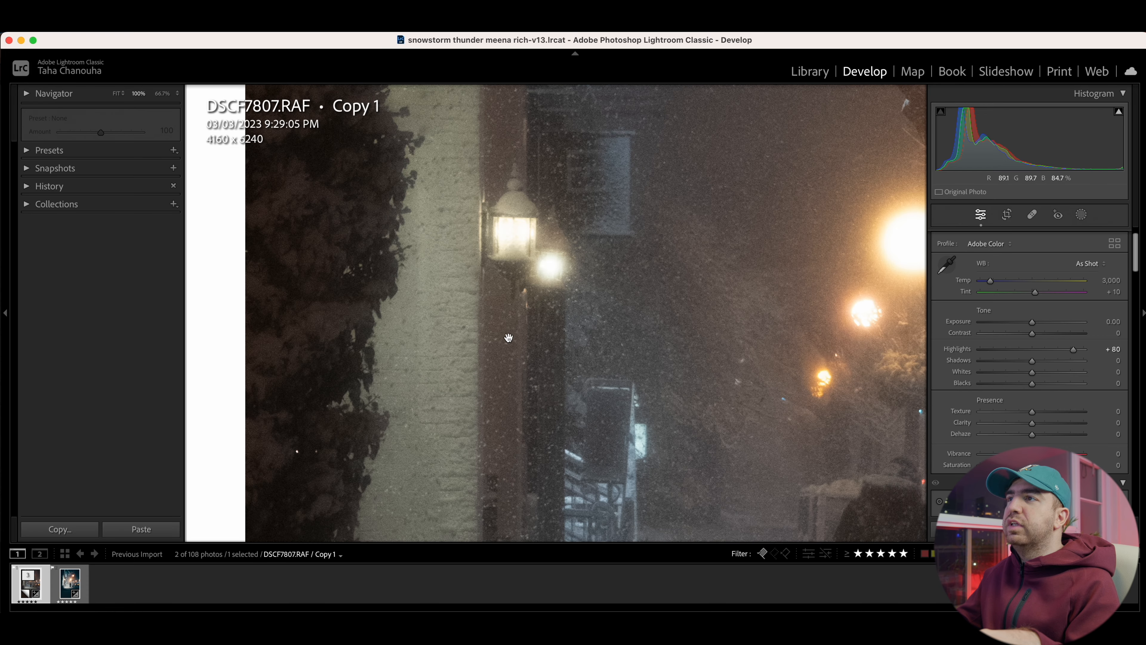
pyautogui.click(636, 415)
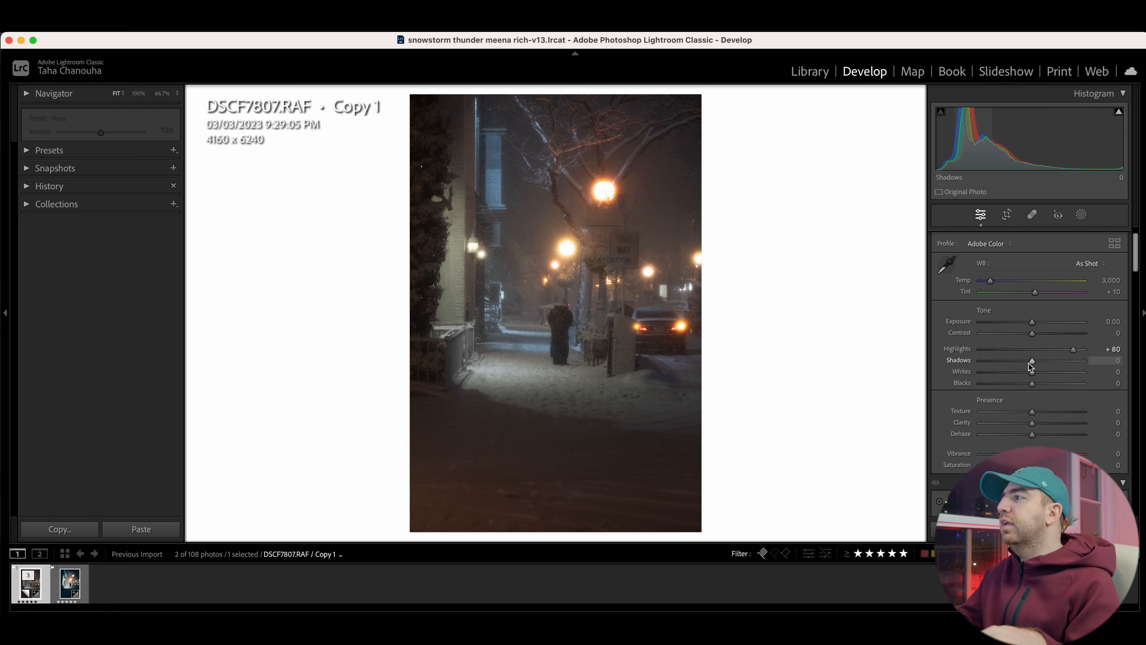
# Lower the Shadows of the night street photo to −85.
pyautogui.moveTo(1033, 363); pyautogui.dragTo(1022, 365)
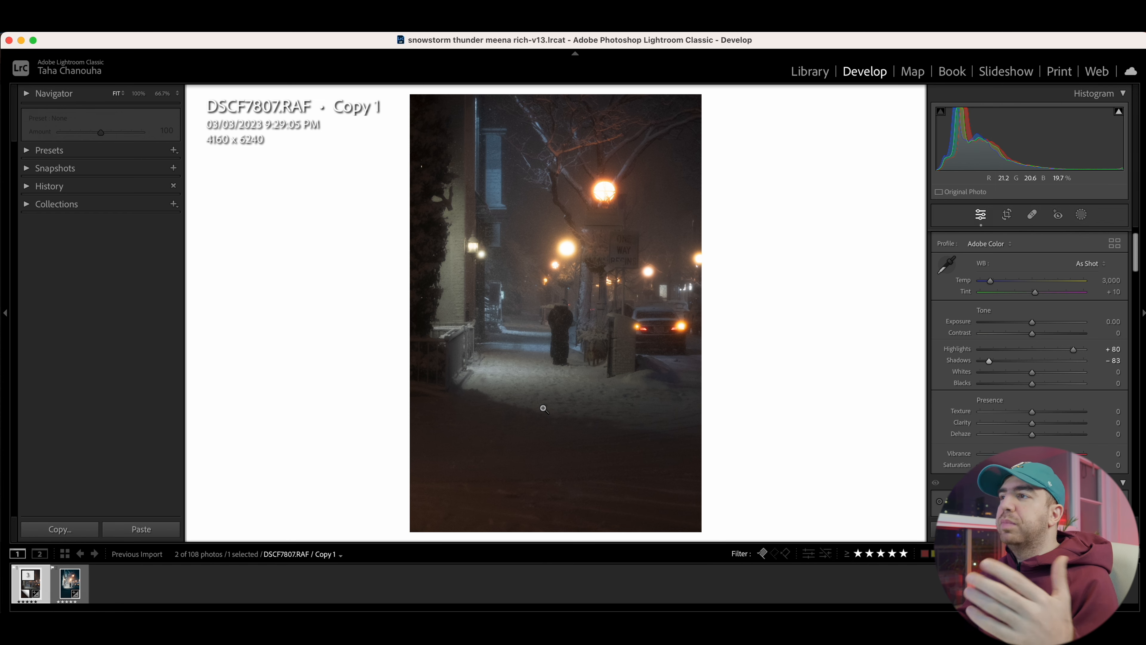
pyautogui.click(582, 352)
pyautogui.click(540, 402)
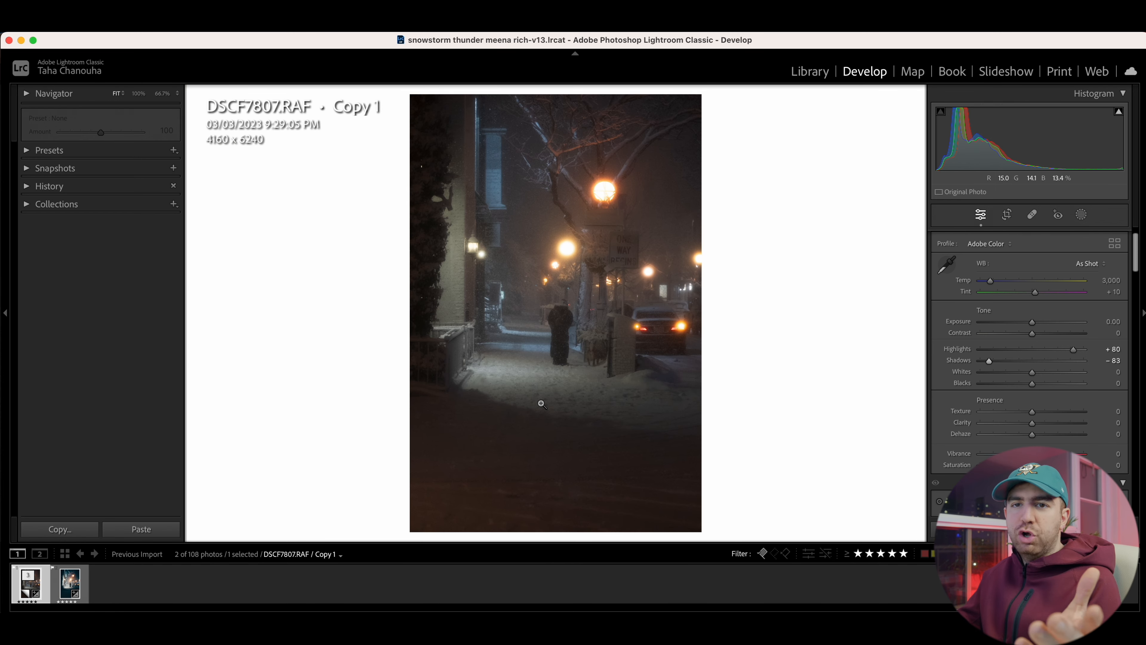
pyautogui.moveTo(989, 360); pyautogui.dragTo(987, 364)
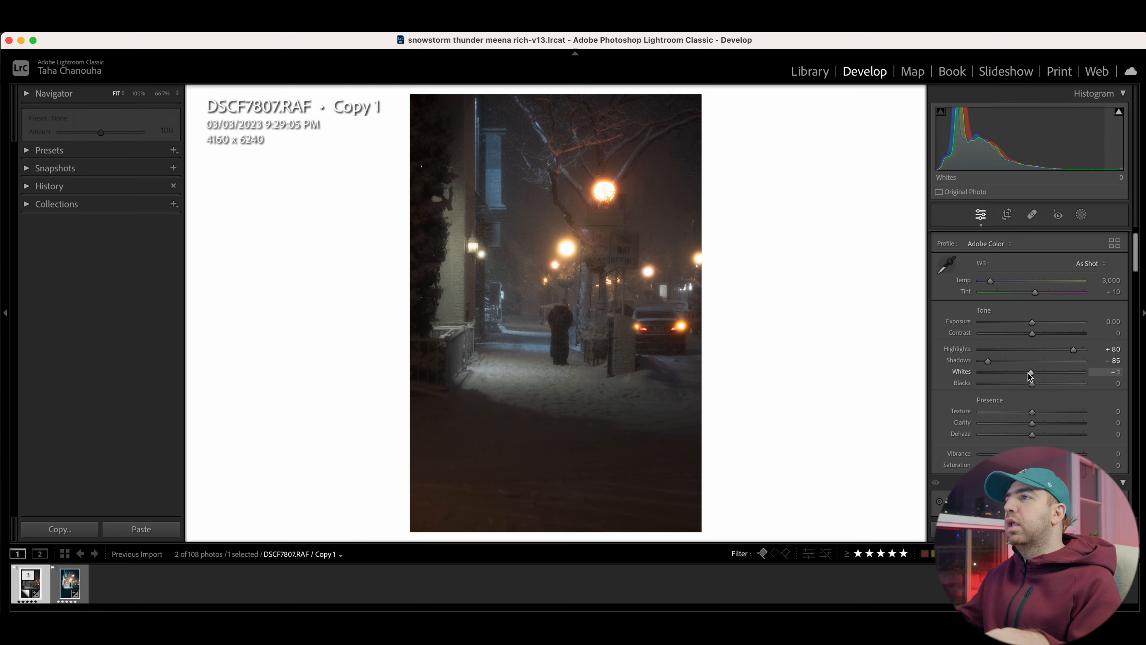
# Try raising Whites to +68 and inspect the car's lights up close.
pyautogui.moveTo(1032, 375); pyautogui.dragTo(1048, 376)
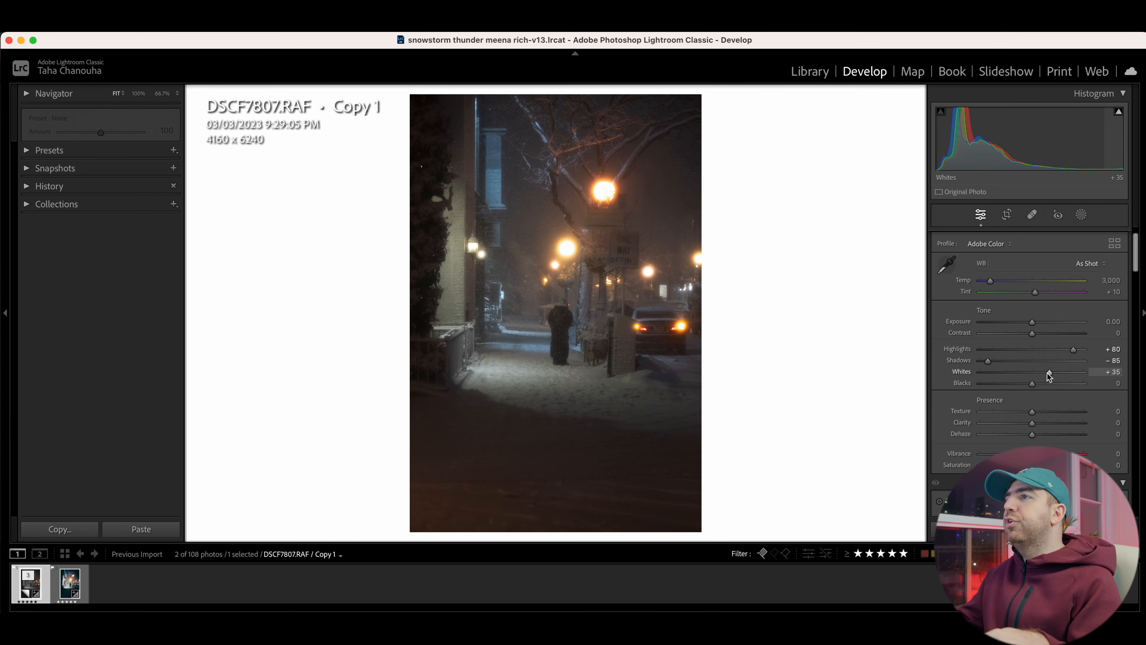
pyautogui.moveTo(1049, 372); pyautogui.dragTo(1064, 370)
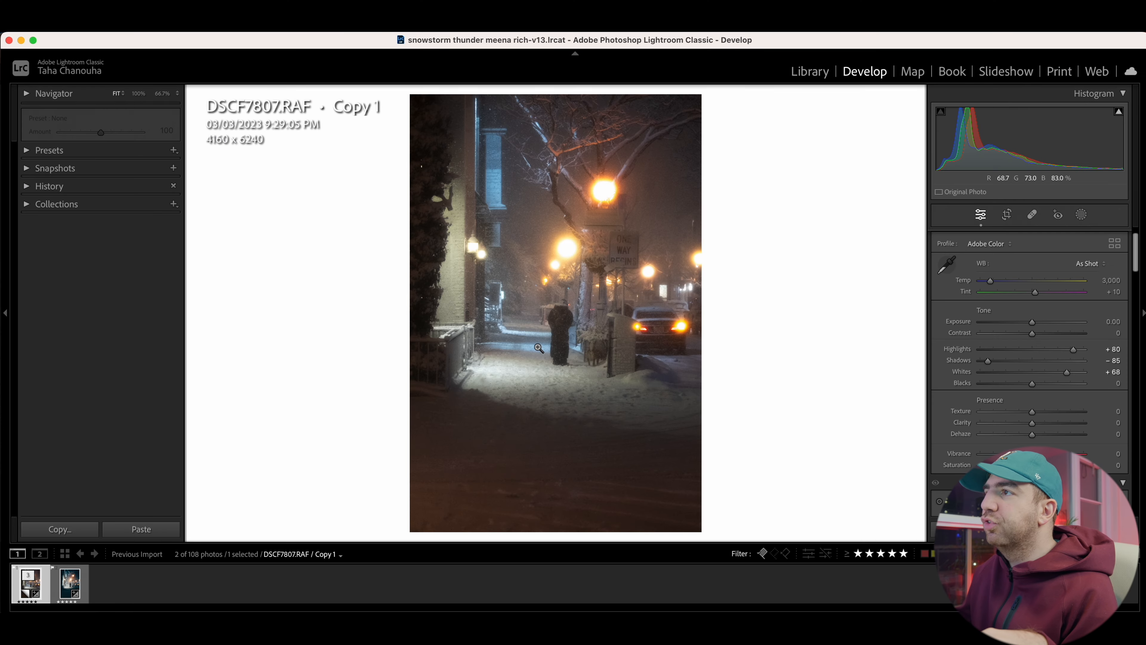
pyautogui.moveTo(538, 348); pyautogui.dragTo(537, 294)
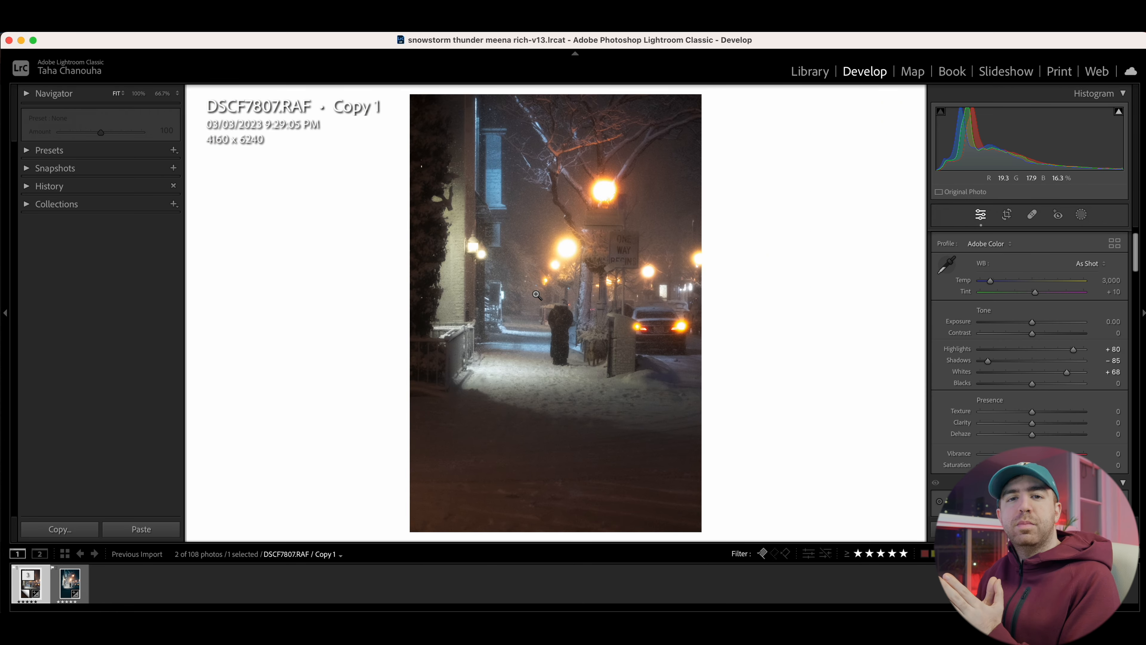
pyautogui.moveTo(506, 291); pyautogui.dragTo(739, 361)
pyautogui.click(698, 328)
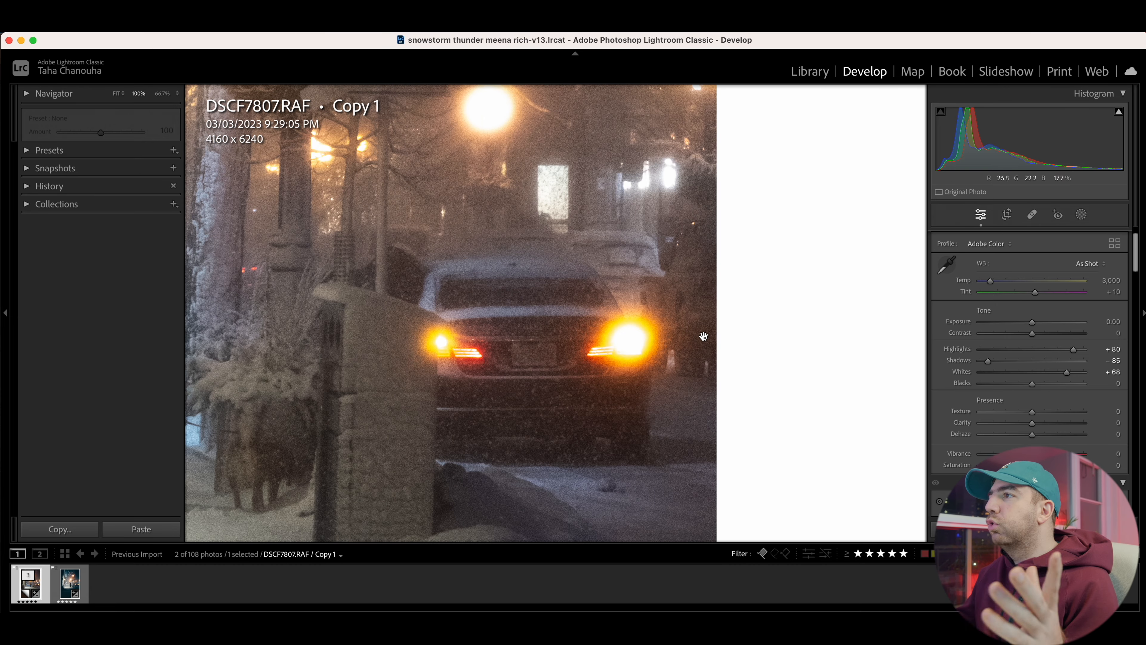
pyautogui.click(704, 335)
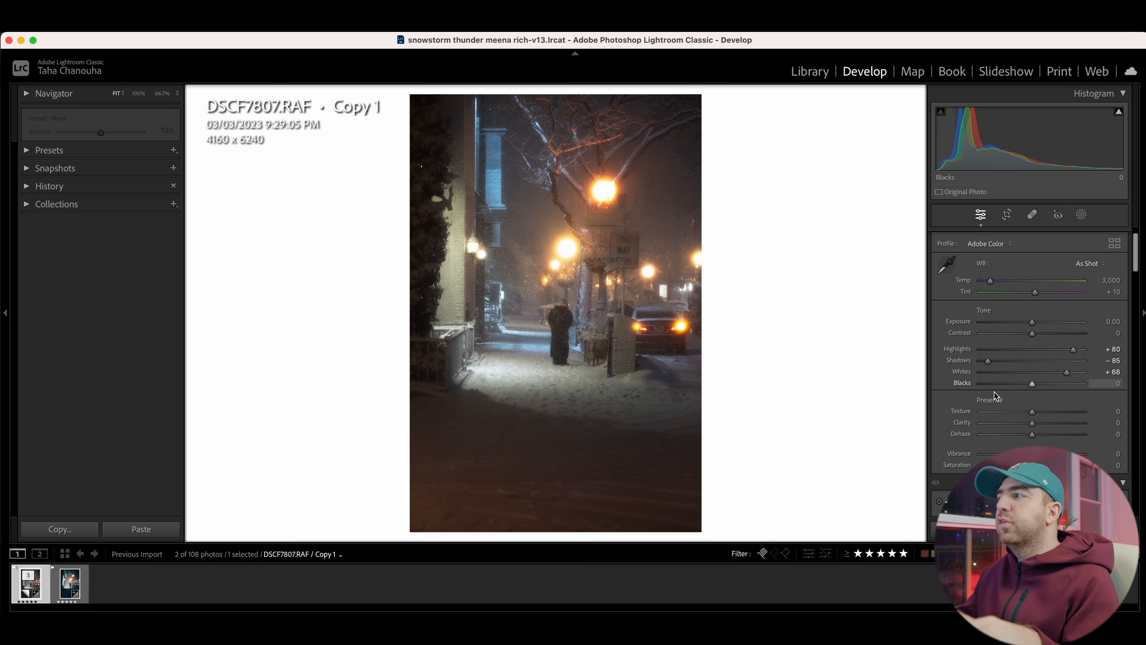
# Set Whites to −21 and Blacks to +15.
pyautogui.moveTo(1066, 372); pyautogui.dragTo(1021, 375)
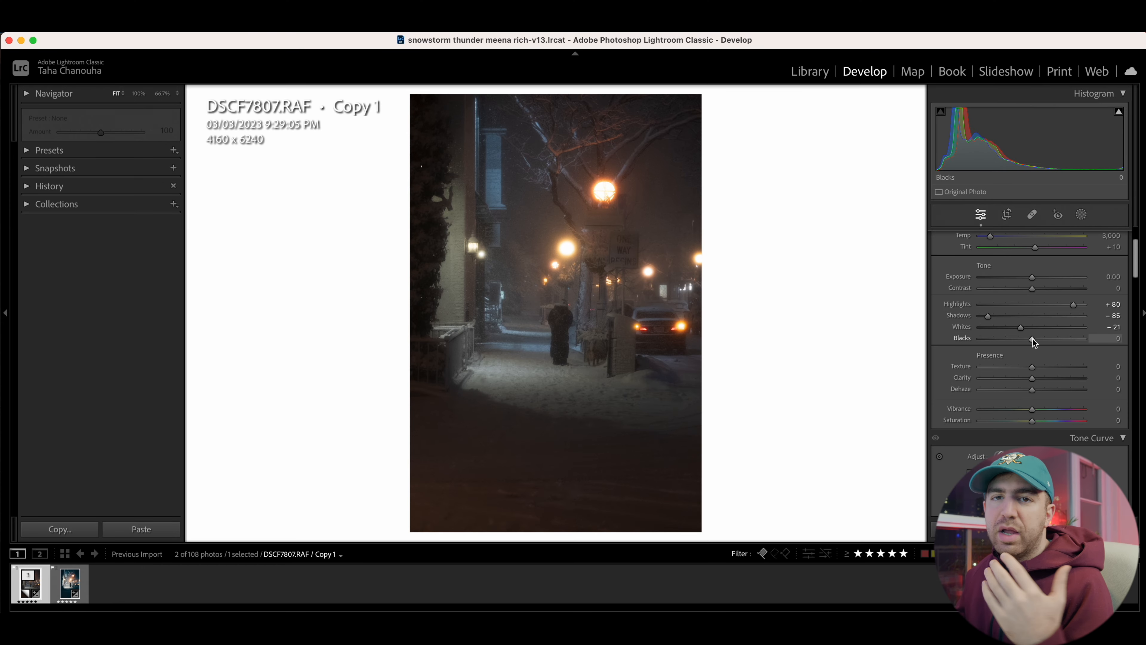
pyautogui.moveTo(1033, 339); pyautogui.dragTo(1045, 340)
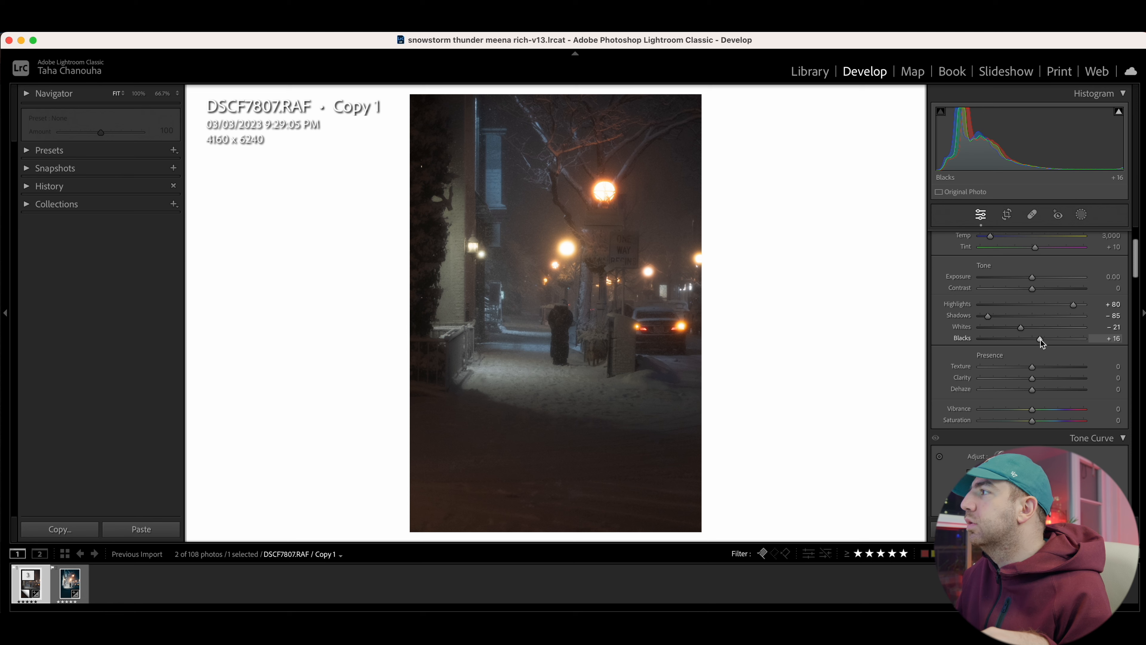
pyautogui.moveTo(1041, 342); pyautogui.dragTo(1092, 338)
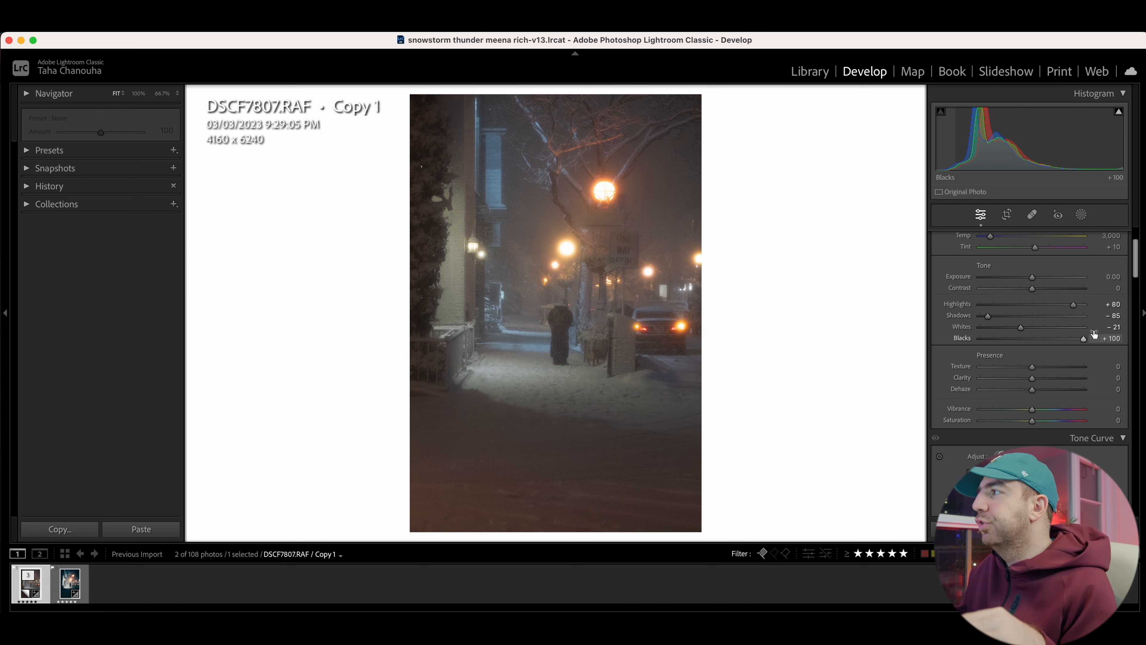
pyautogui.moveTo(1082, 339); pyautogui.dragTo(1039, 339)
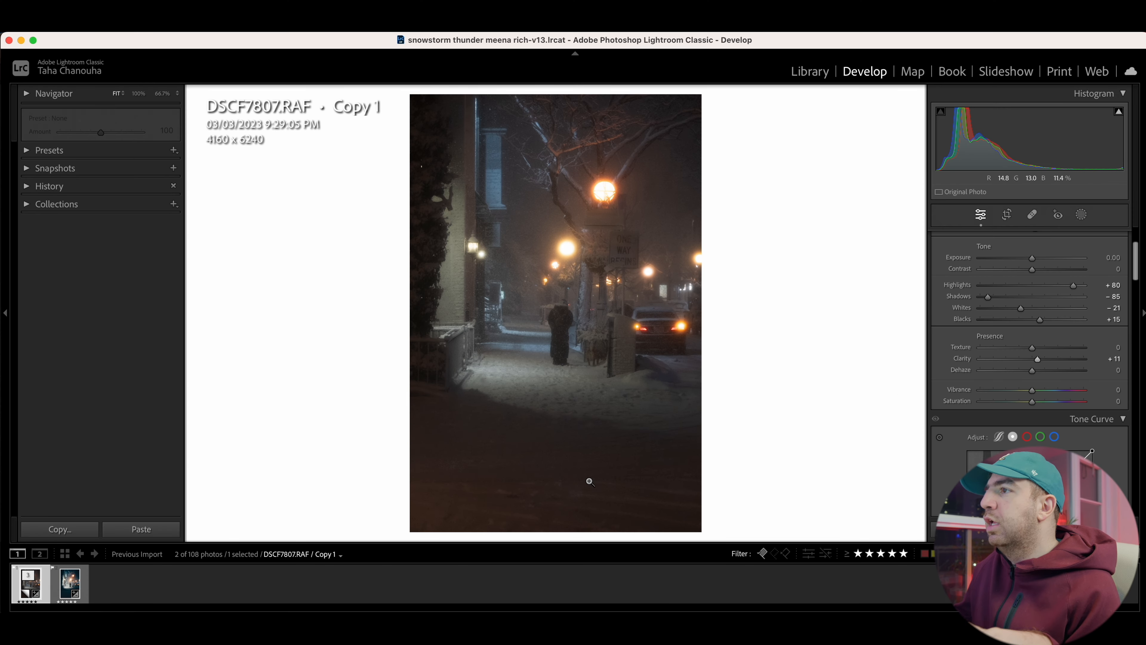
# Set Texture to +5 and Saturation to −20.
pyautogui.moveTo(545, 466); pyautogui.dragTo(542, 422)
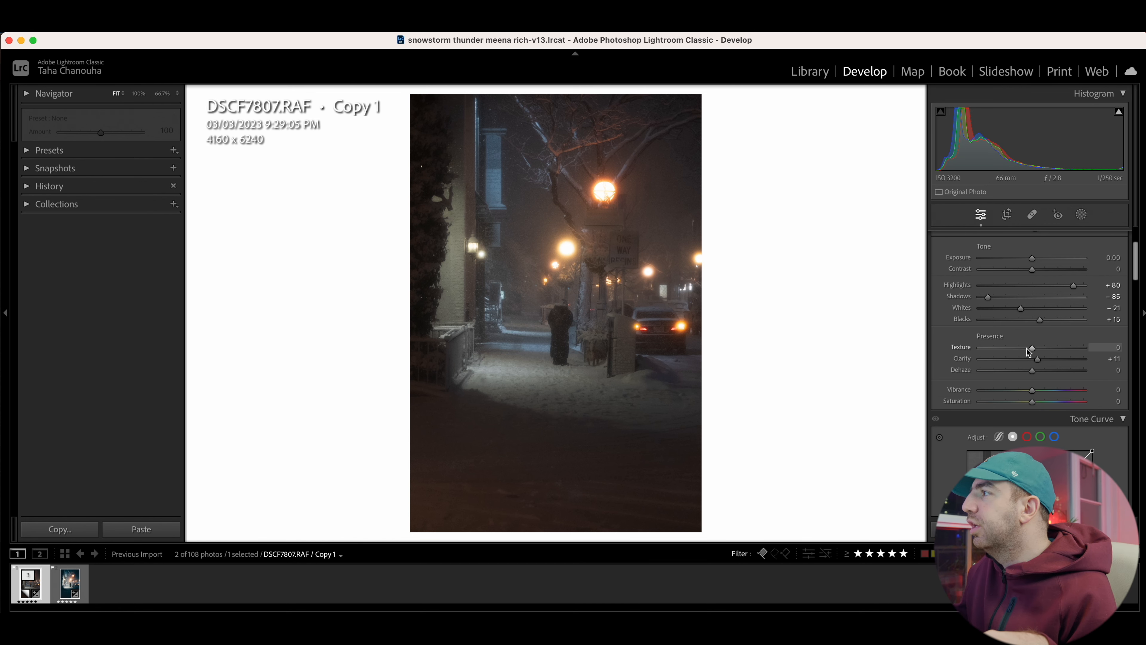
pyautogui.moveTo(1032, 349); pyautogui.dragTo(1033, 349)
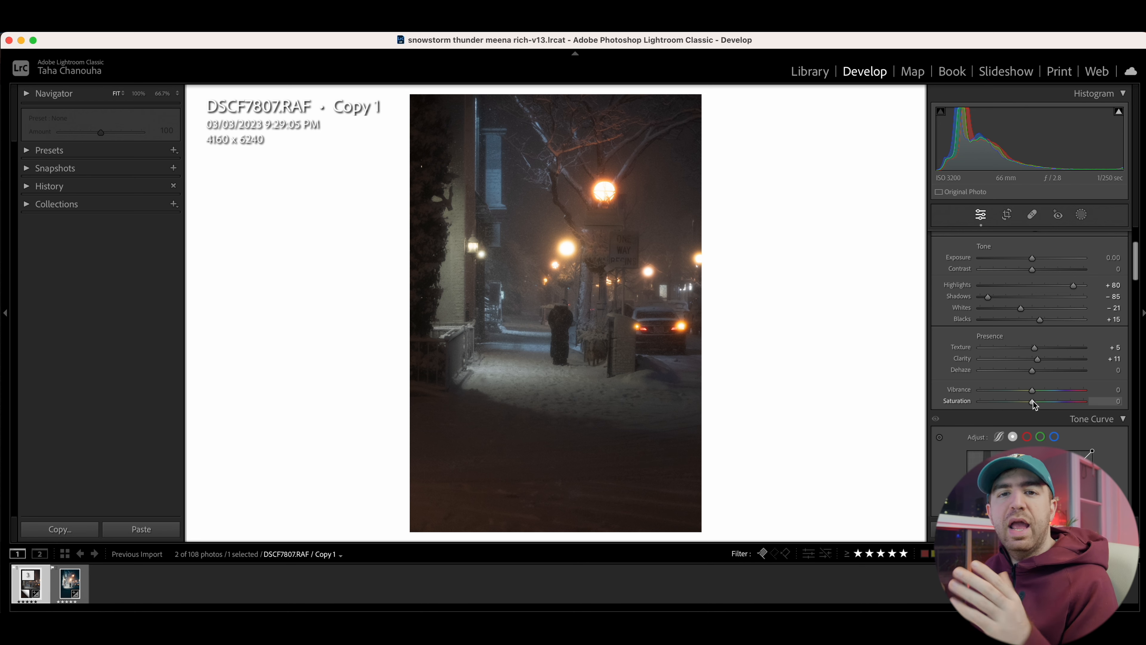
pyautogui.moveTo(1034, 401); pyautogui.dragTo(1028, 400)
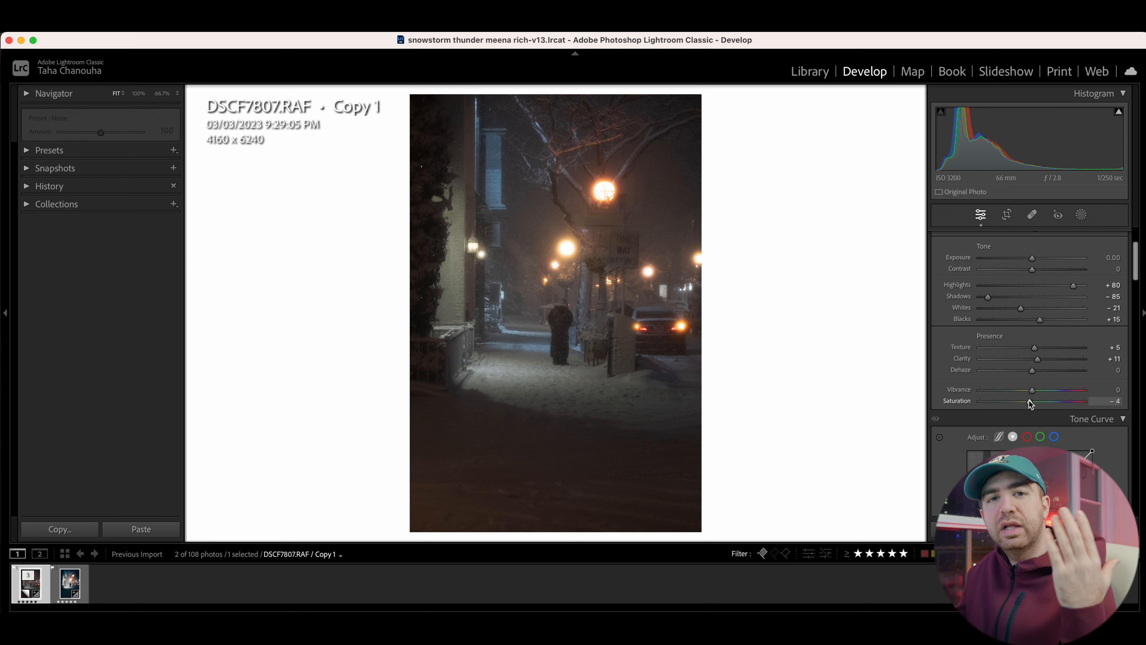
pyautogui.moveTo(1029, 400); pyautogui.dragTo(1025, 402)
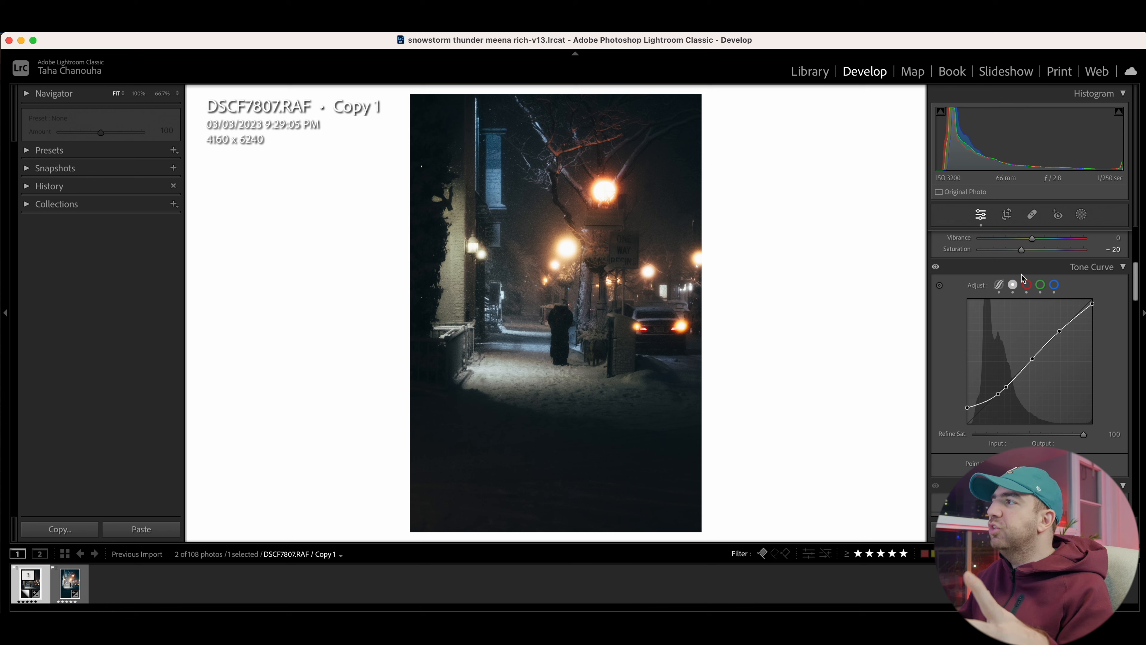
# Review the red, green and blue channel tone curves, then return to the overall point curve.
pyautogui.click(1053, 285)
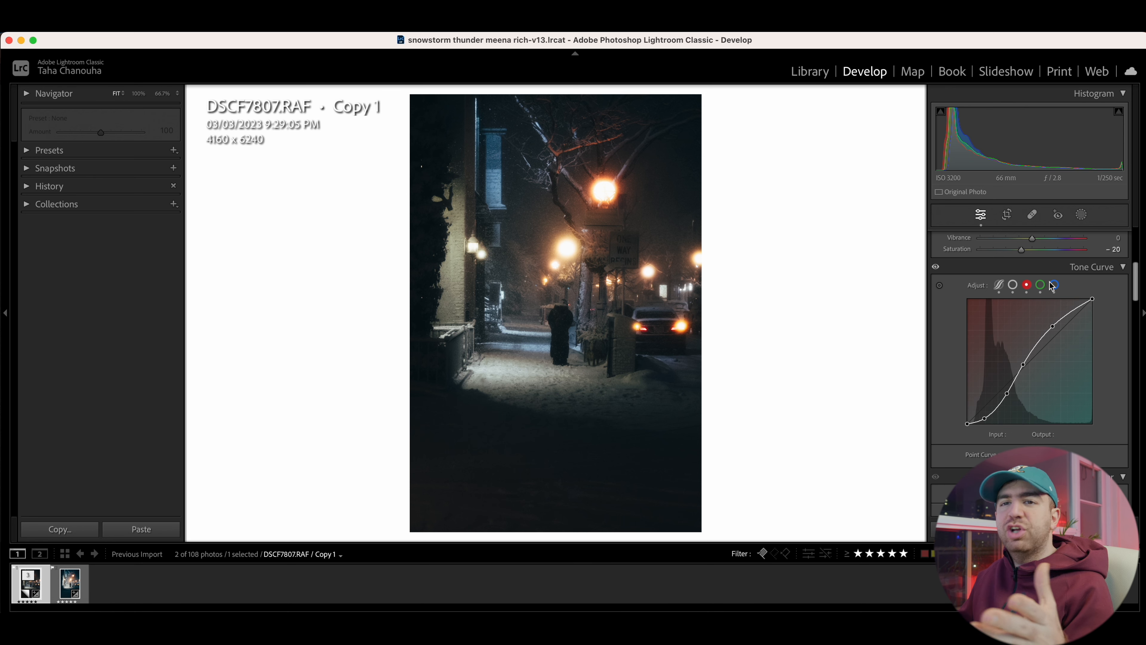
pyautogui.click(1040, 284)
pyautogui.click(1054, 284)
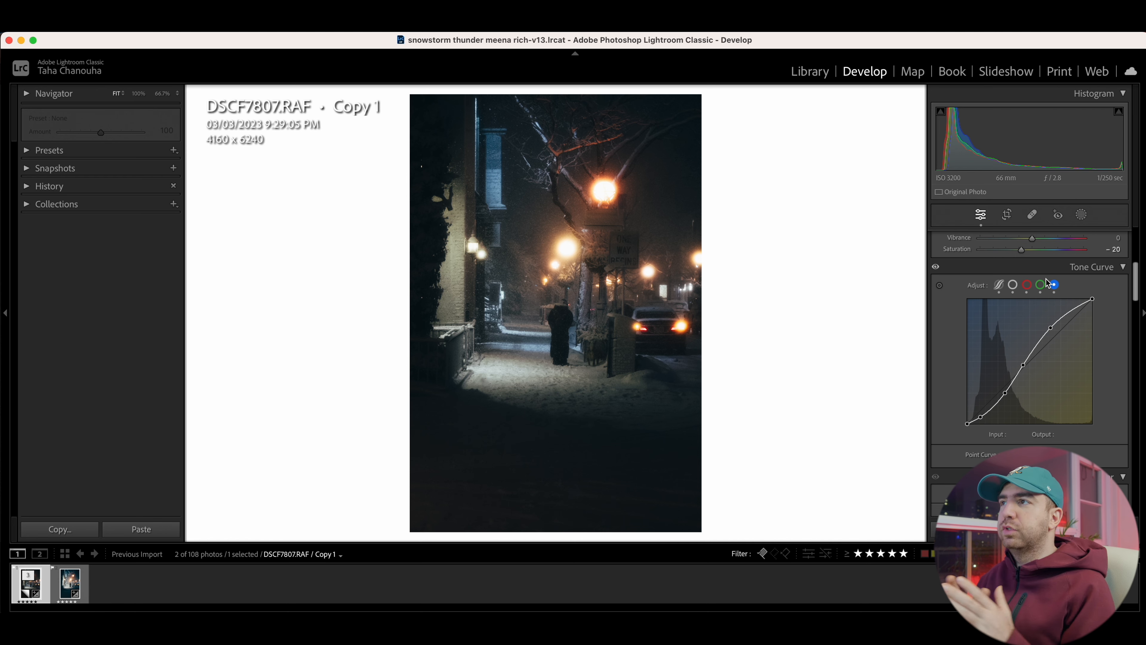
pyautogui.click(1012, 286)
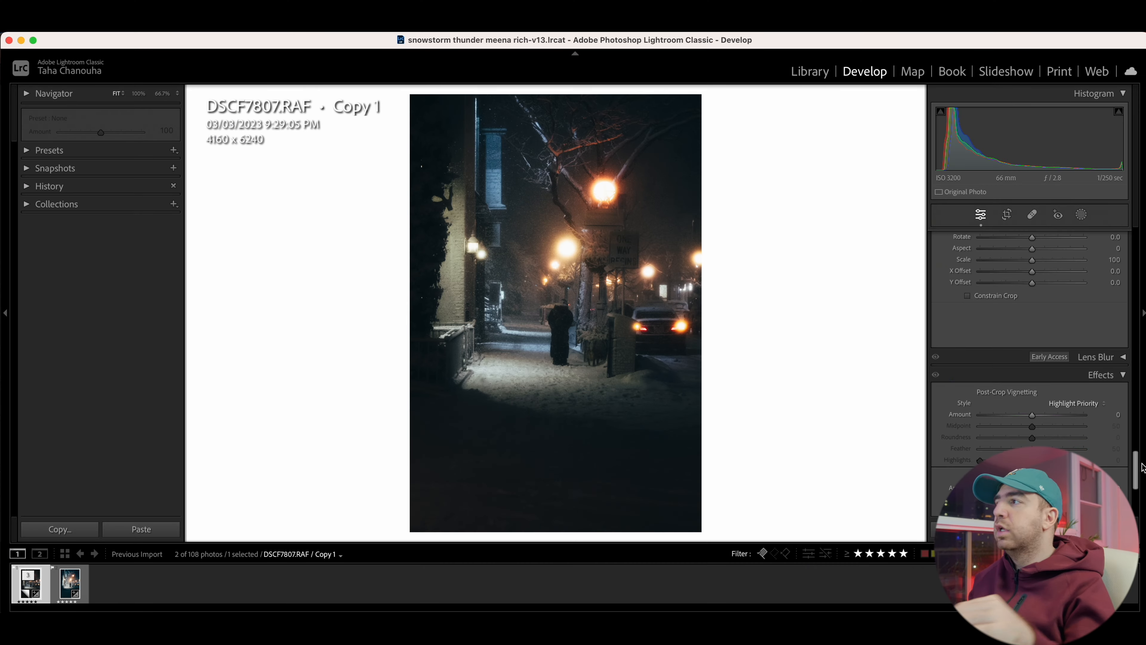
# Calibrate the colors with Shadows Tint −4, Red Primary Hue +20 and Saturation +40, and Green Primary Hue +53.
pyautogui.scroll(-1, 1064, 431)
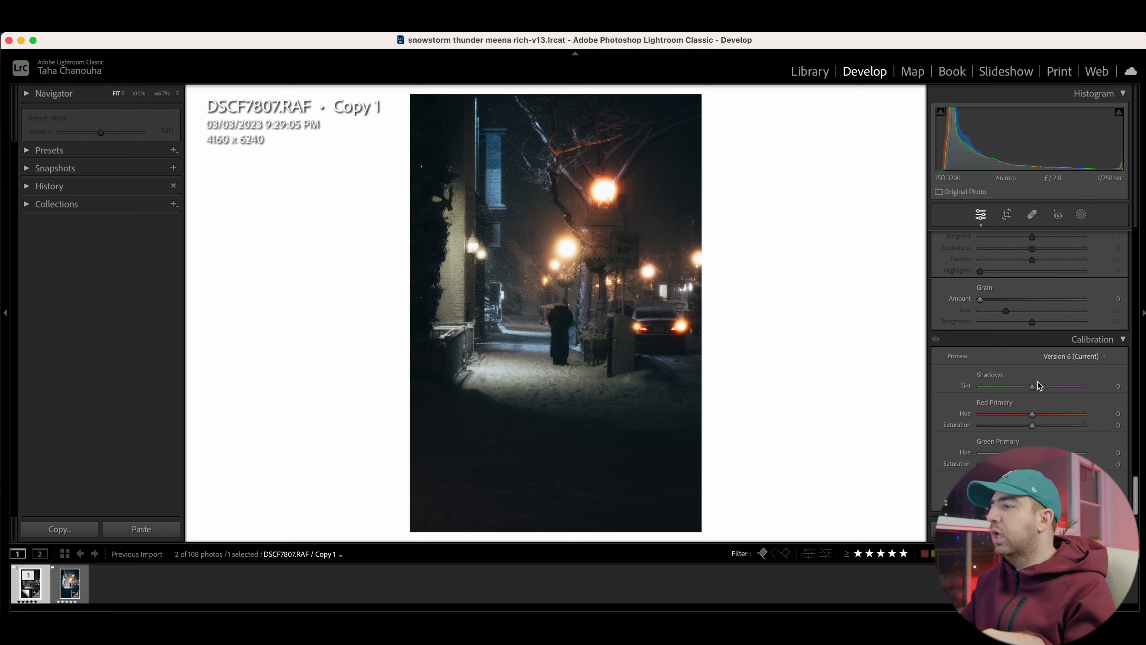
pyautogui.moveTo(1034, 386); pyautogui.dragTo(1033, 388)
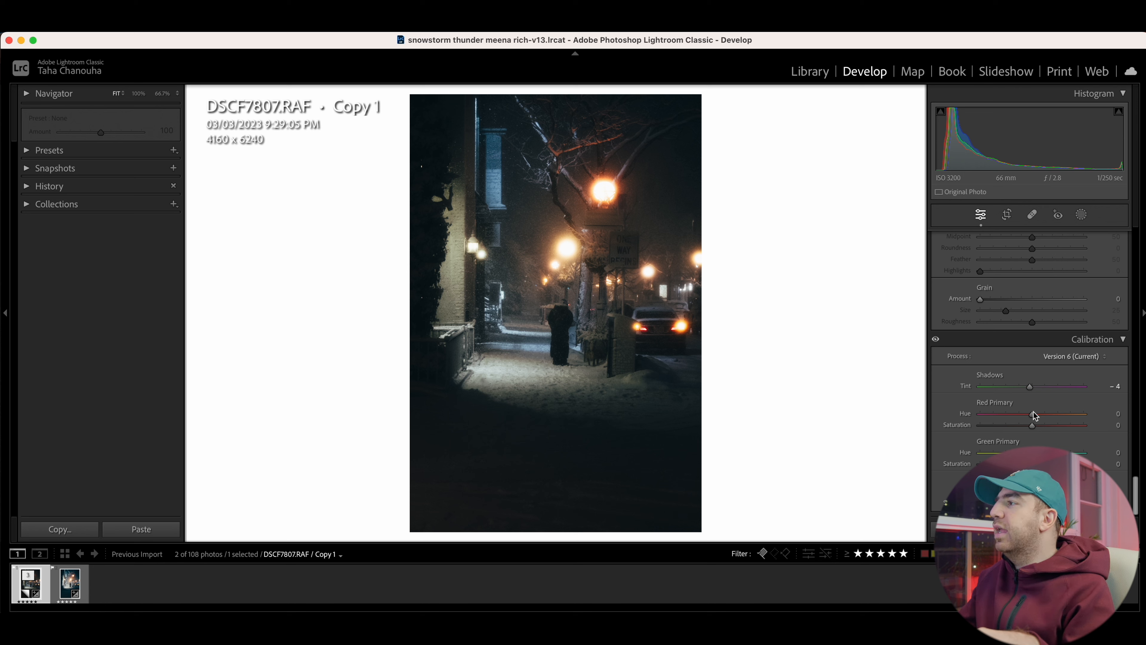
pyautogui.moveTo(1042, 414); pyautogui.dragTo(1044, 416)
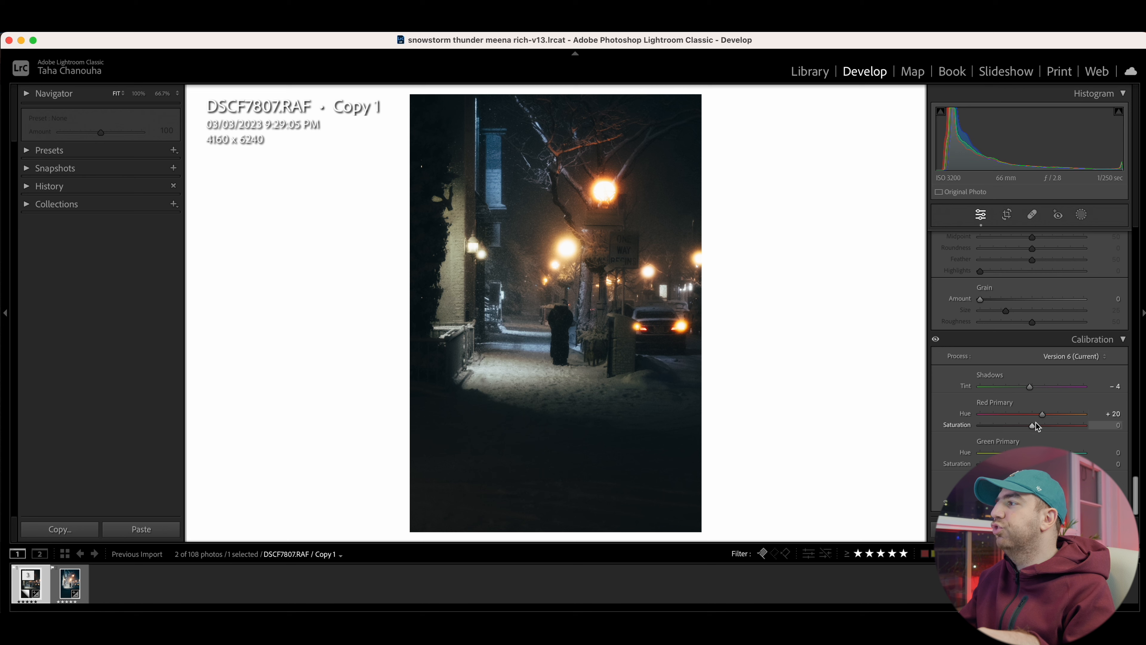
pyautogui.moveTo(1032, 426); pyautogui.dragTo(1053, 425)
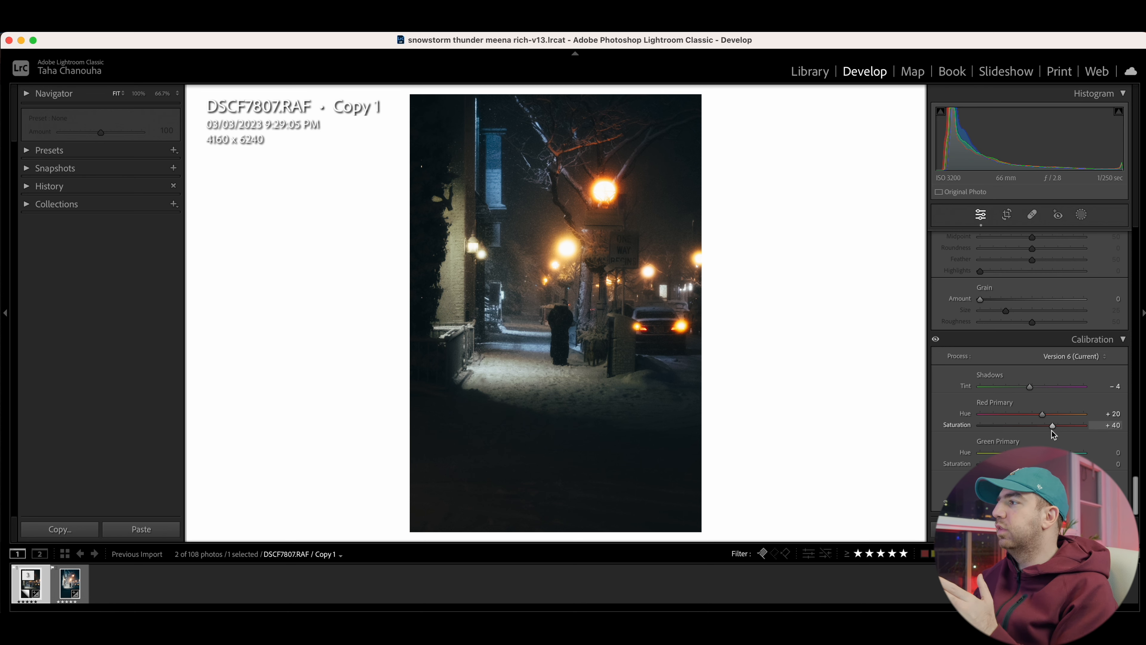
pyautogui.moveTo(1032, 452); pyautogui.dragTo(1061, 452)
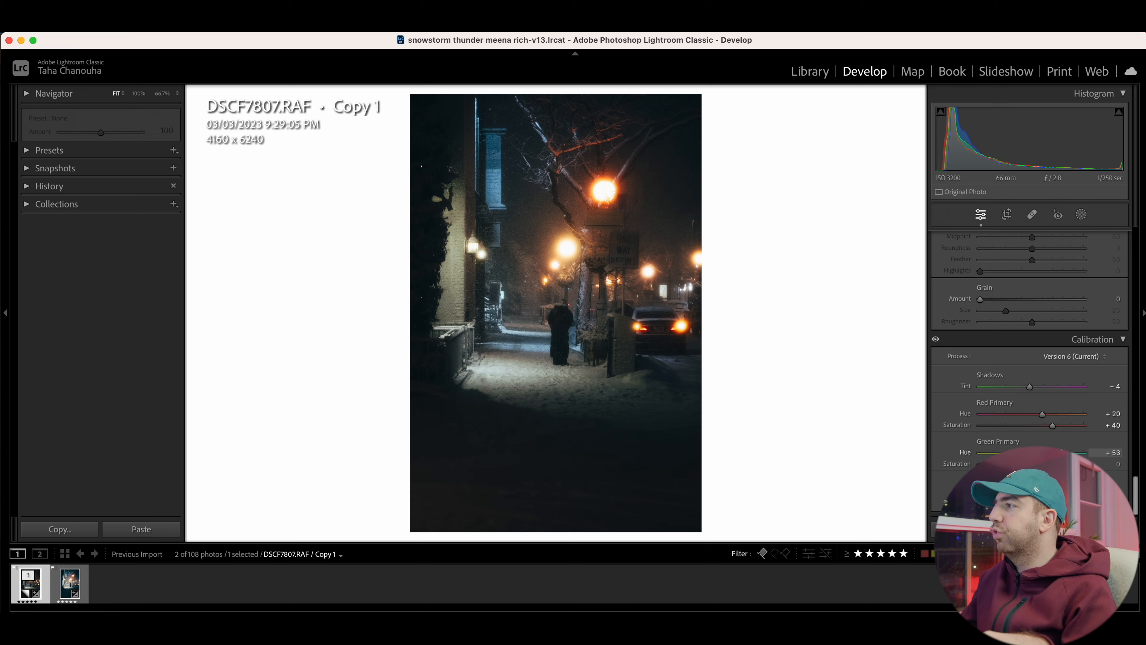
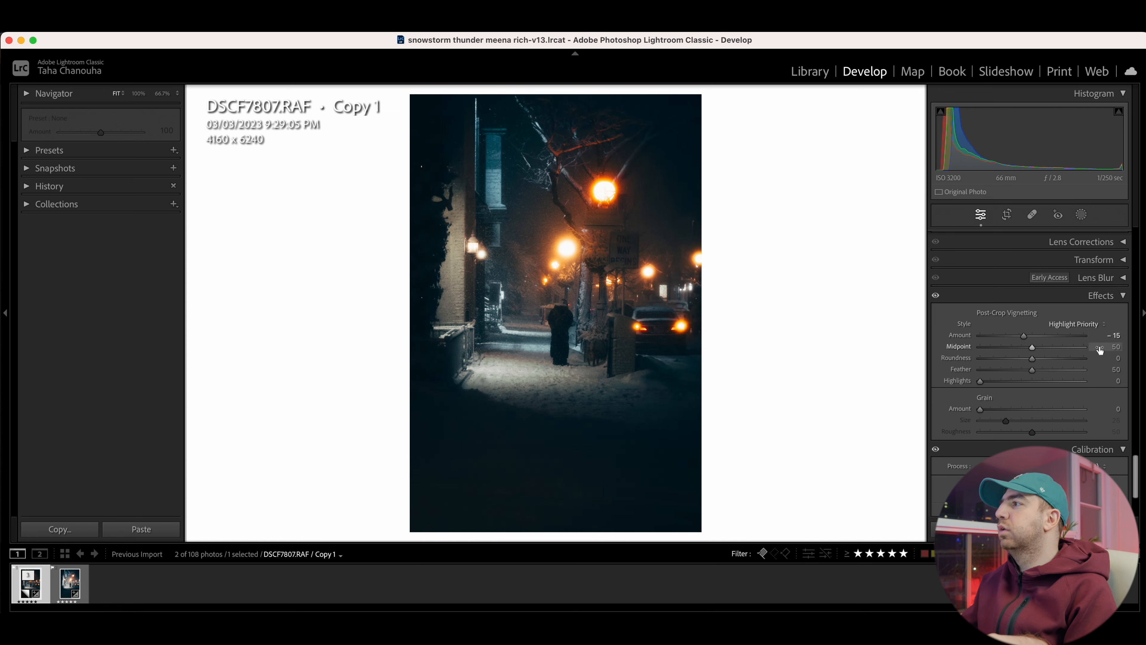
# Set the post-crop vignette's Midpoint to 0 and Feather to 100, and compare the photo with and without the effects.
pyautogui.moveTo(1005, 351); pyautogui.dragTo(833, 365)
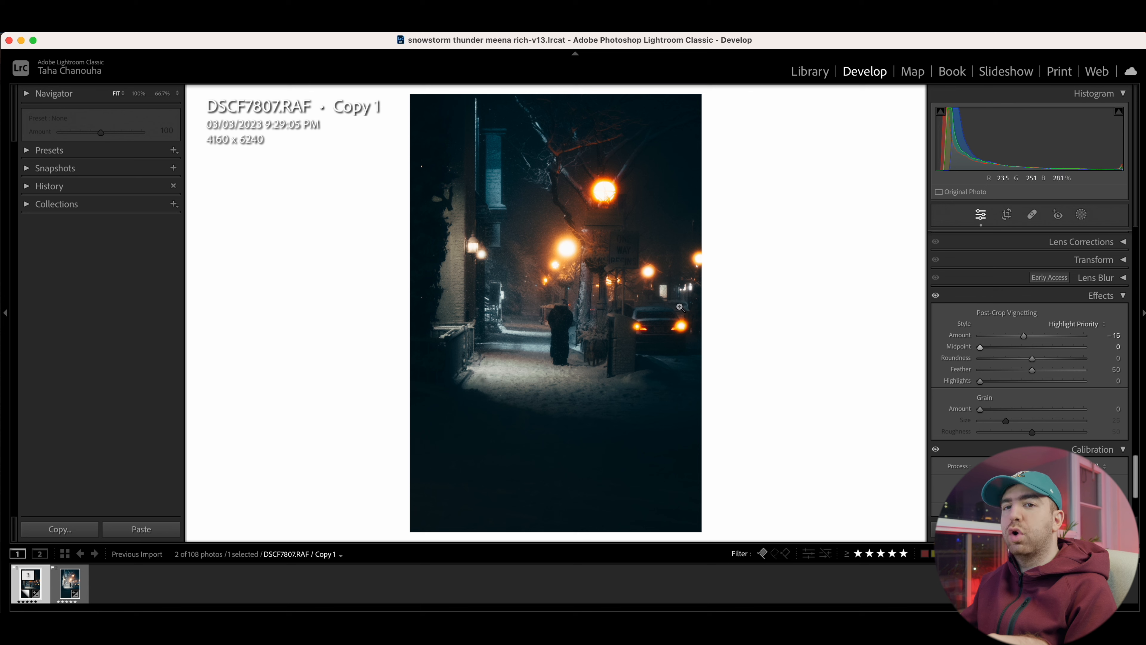
pyautogui.moveTo(1033, 371); pyautogui.dragTo(1109, 370)
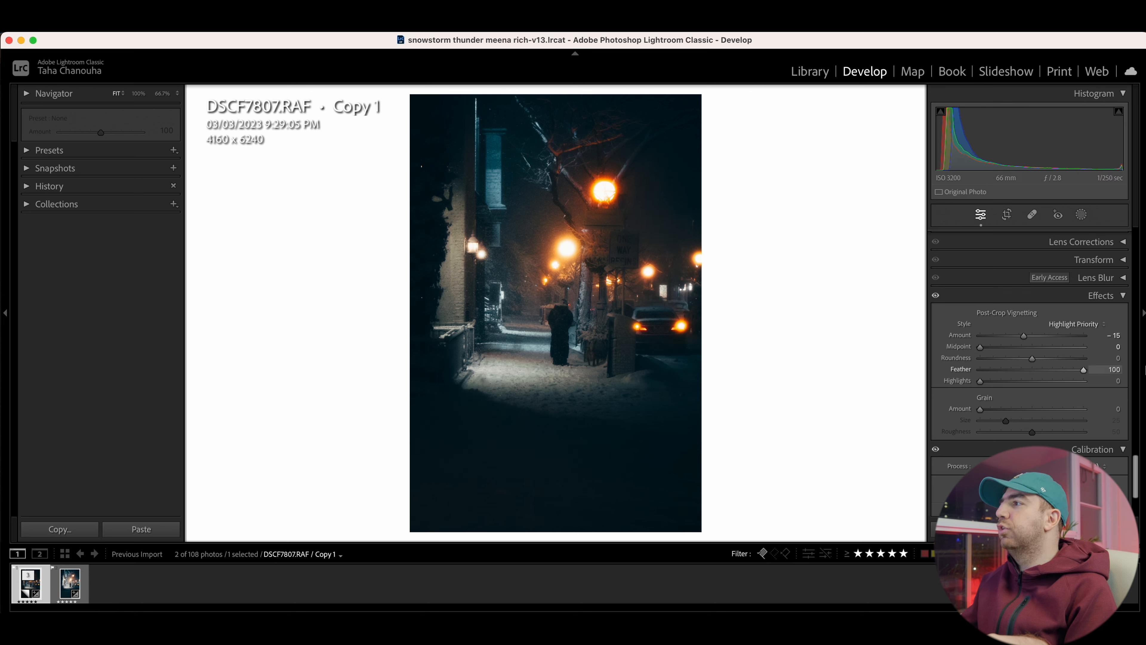
pyautogui.moveTo(1073, 370); pyautogui.dragTo(1110, 369)
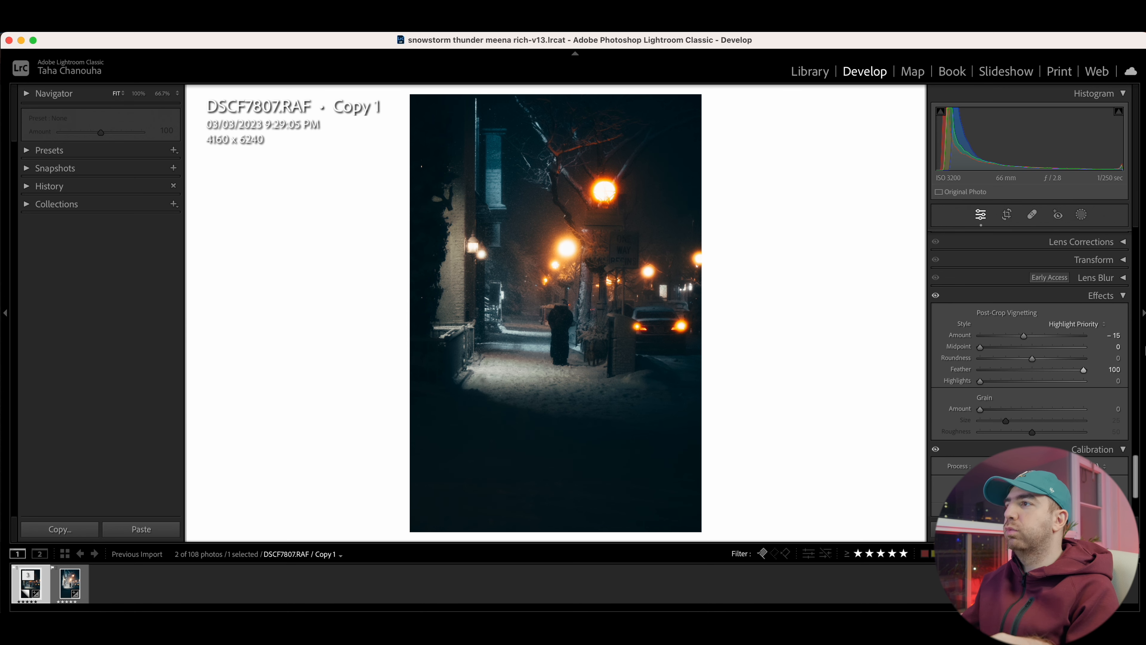
pyautogui.click(936, 295)
pyautogui.click(936, 296)
pyautogui.click(936, 296)
pyautogui.click(935, 295)
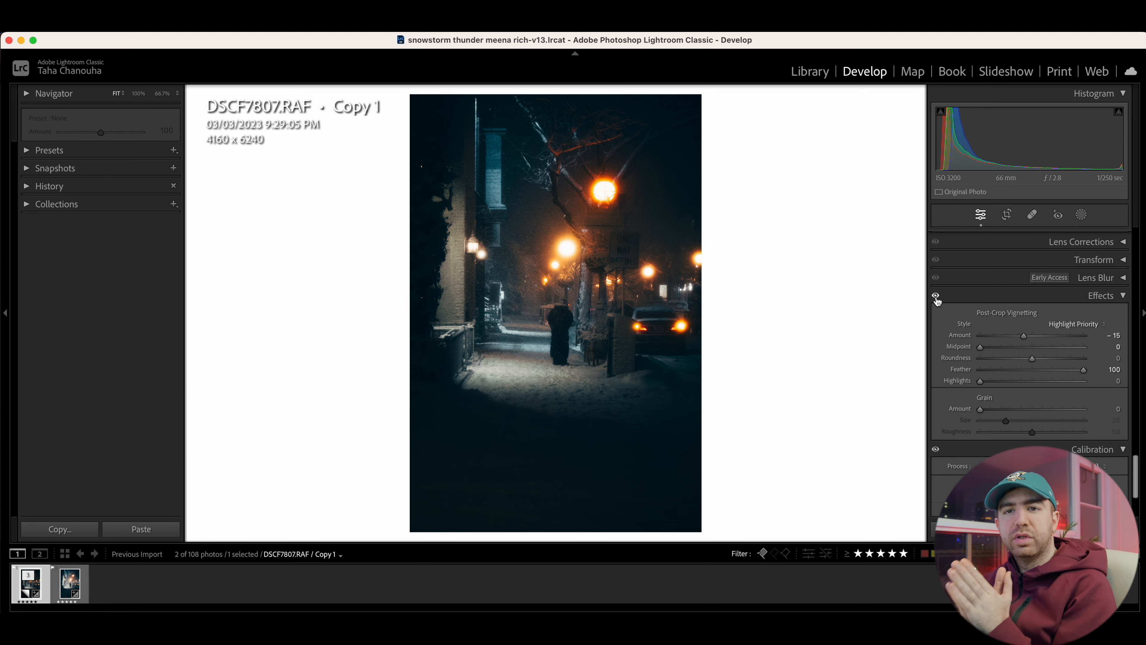
pyautogui.scroll(15, 936, 299)
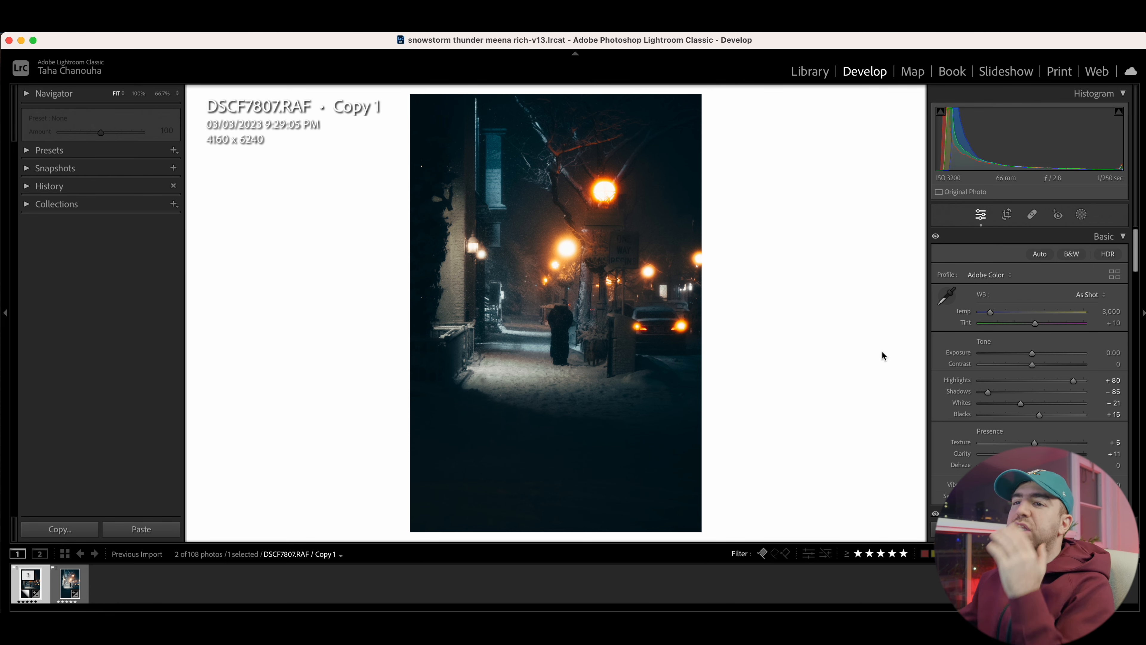
# Compare the photo with its unedited version, then mask the standing person with an object selection and check its overlay.
pyautogui.press('\\')
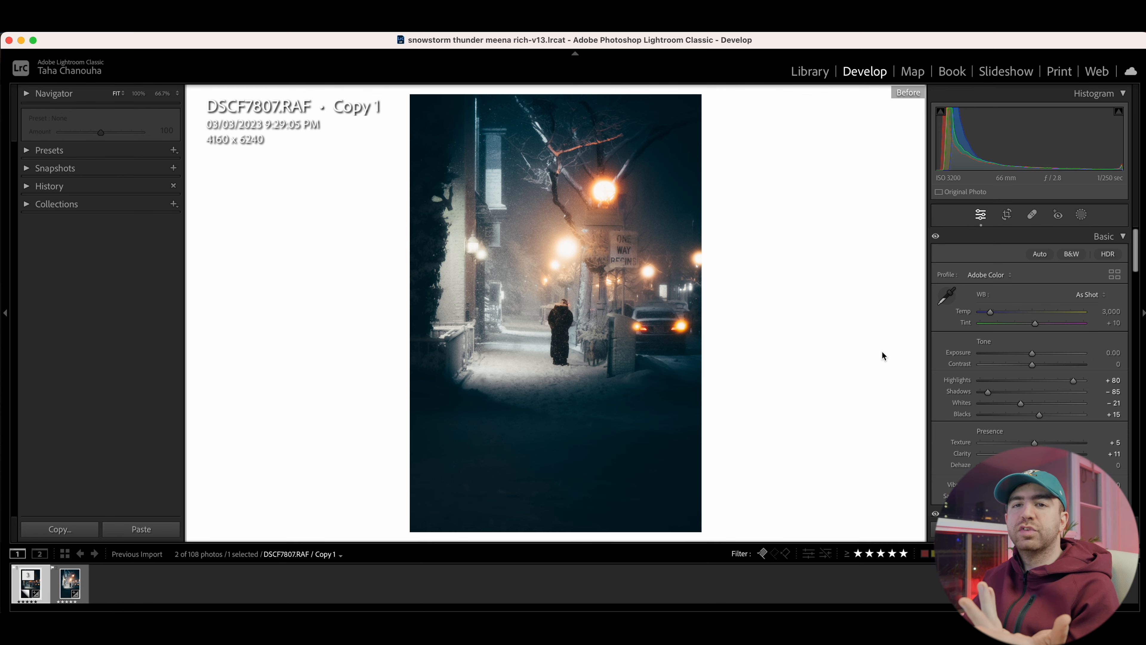
pyautogui.press('\\')
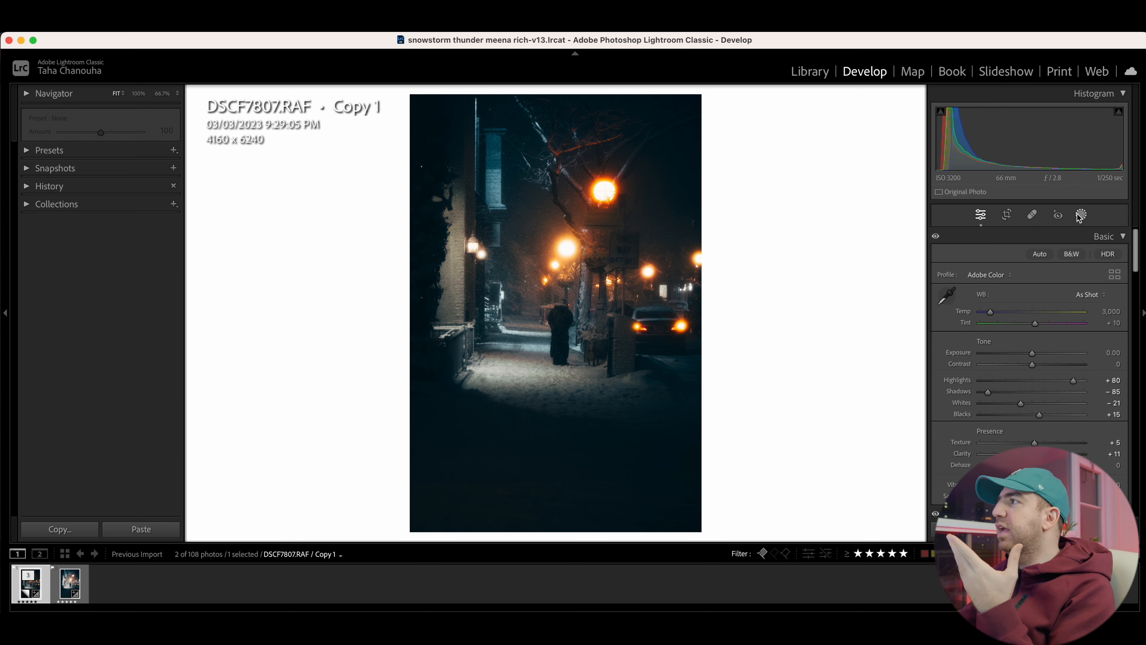
pyautogui.click(1080, 214)
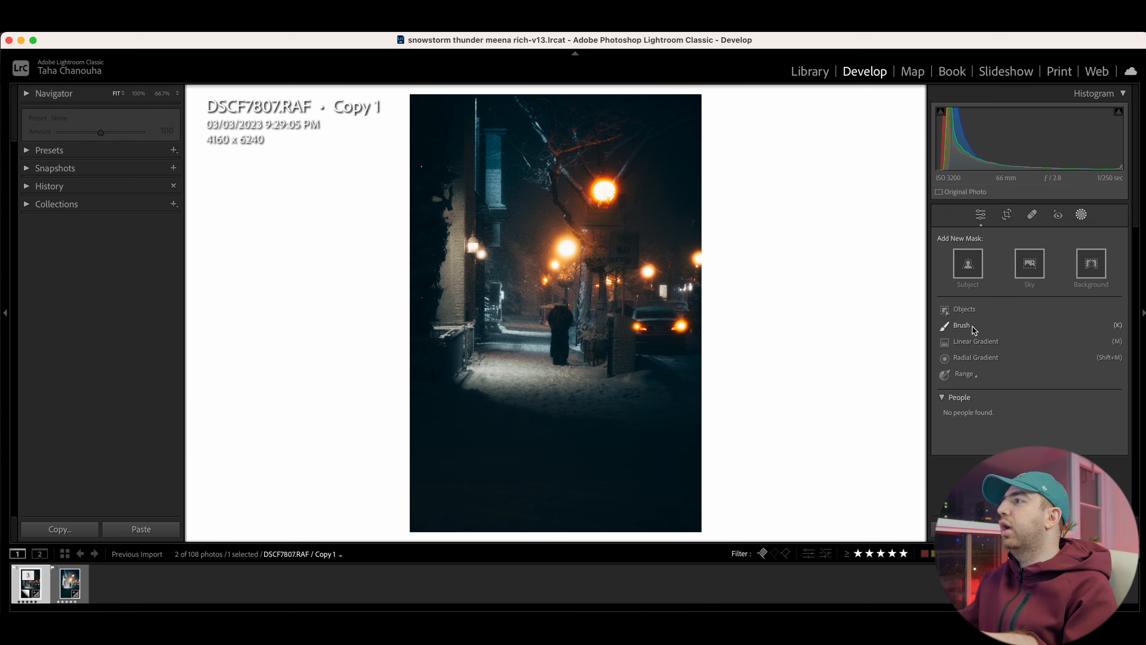
pyautogui.click(973, 312)
pyautogui.moveTo(560, 309); pyautogui.dragTo(560, 359)
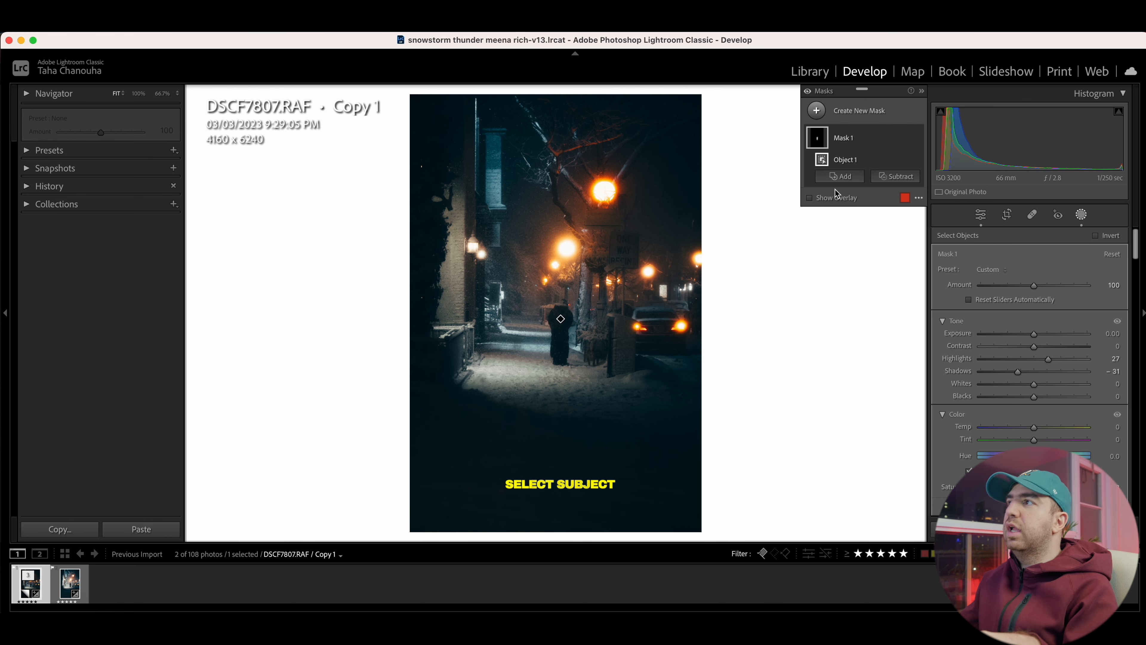
pyautogui.click(834, 198)
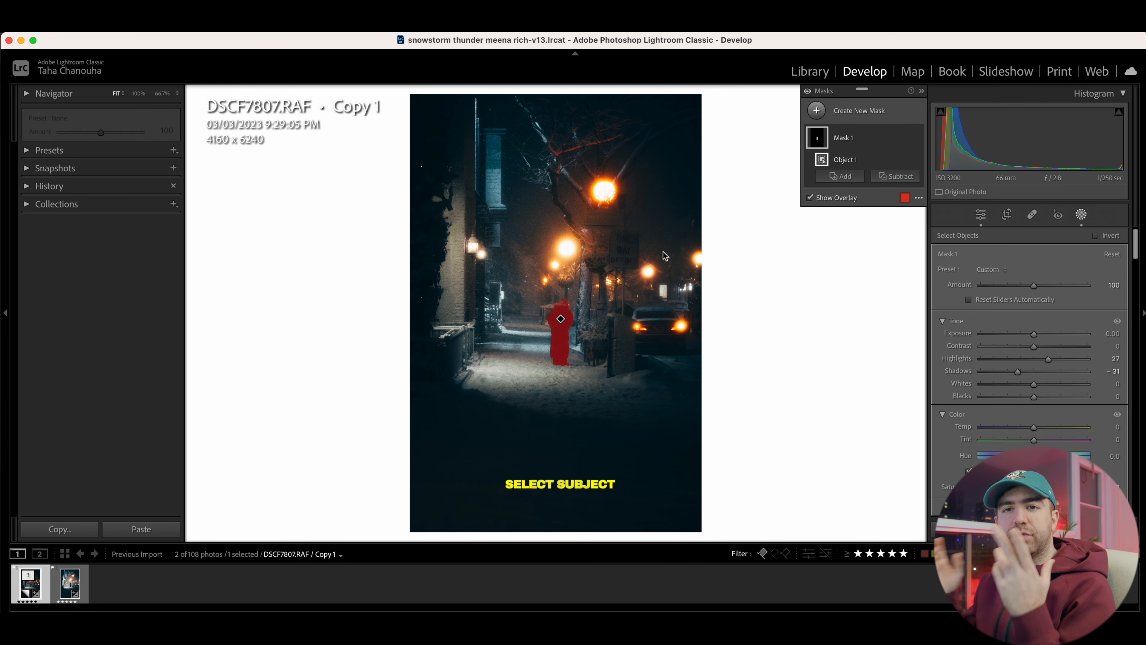
pyautogui.click(815, 199)
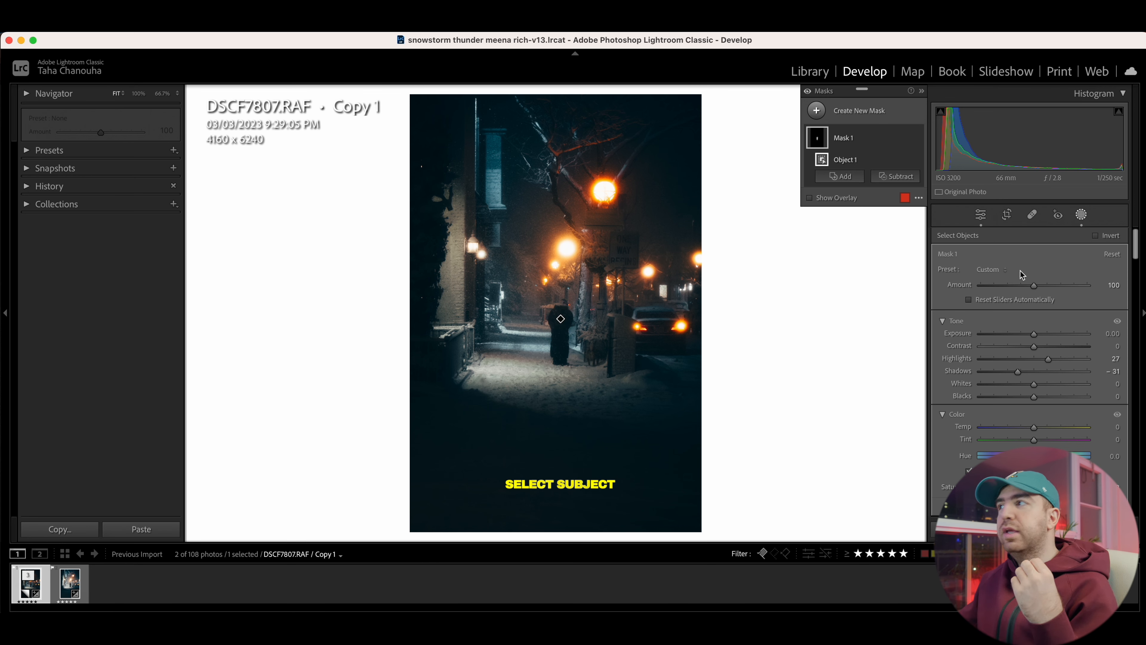
# Reset the person mask's tone settings, then set its Highlights to 52 and Shadows to 100.
pyautogui.keyDown('alt'); pyautogui.click(962, 321); pyautogui.keyUp('alt')
pyautogui.scroll(-1, 1080, 338)
pyautogui.moveTo(1036, 351); pyautogui.dragTo(1061, 338)
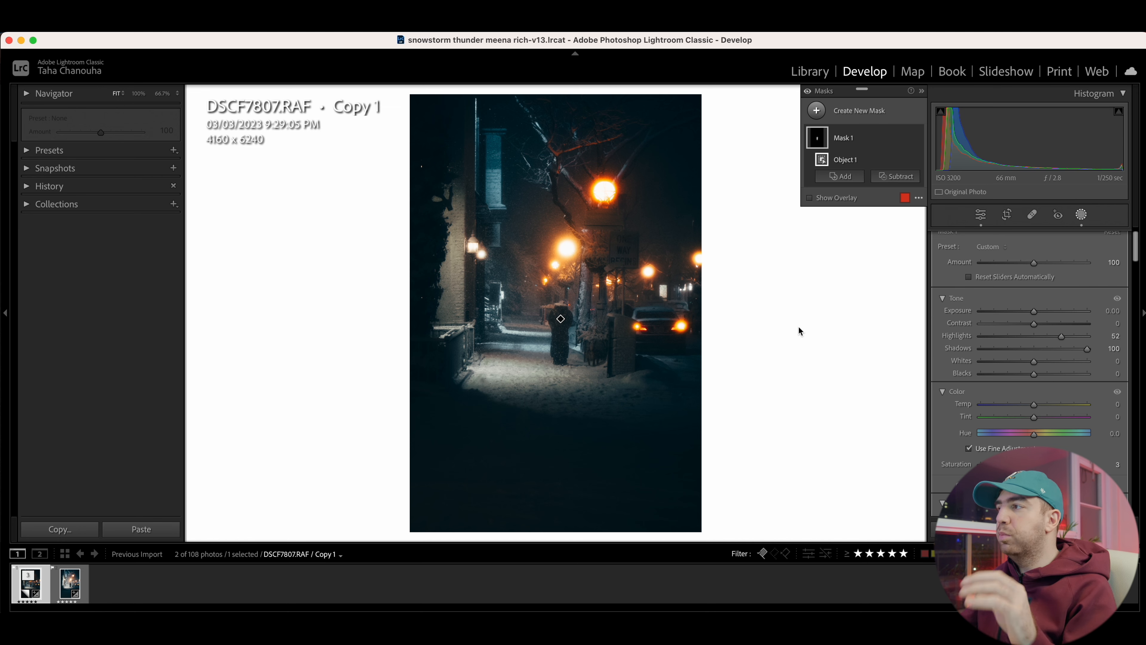
pyautogui.scroll(-2, 1004, 437)
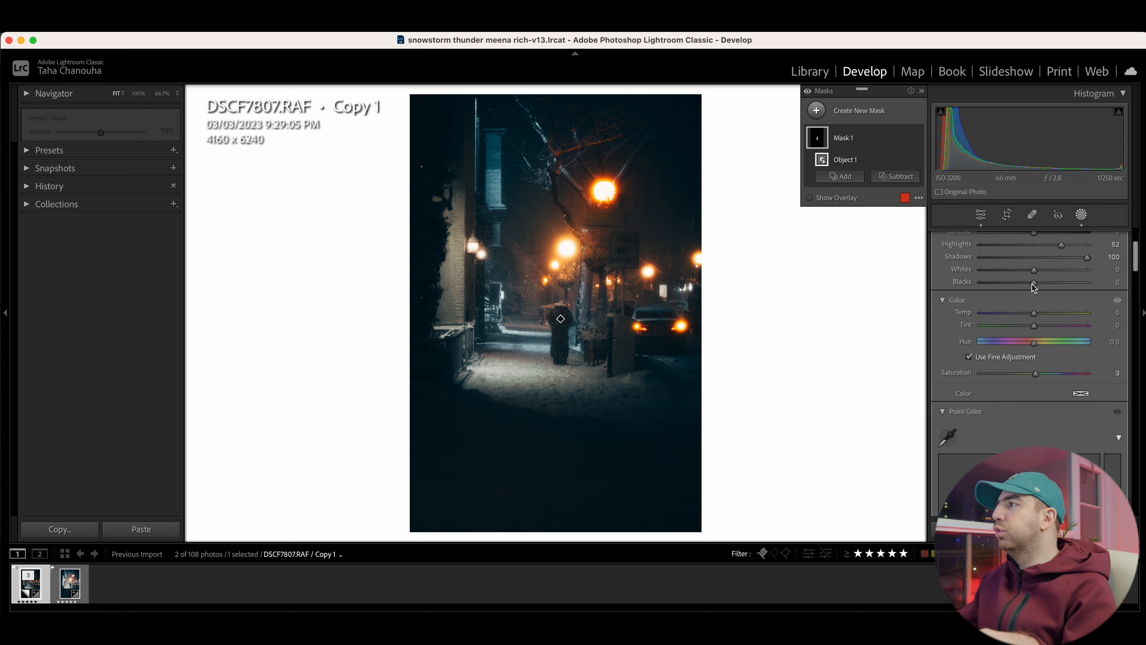
pyautogui.moveTo(1034, 283); pyautogui.dragTo(1032, 283)
pyautogui.moveTo(1033, 235); pyautogui.dragTo(1034, 255)
# Set the person mask's Texture to 6 and Clarity to 33, and compare the photo with and without this mask.
pyautogui.scroll(-1, 1023, 329)
pyautogui.scroll(-5, 1022, 326)
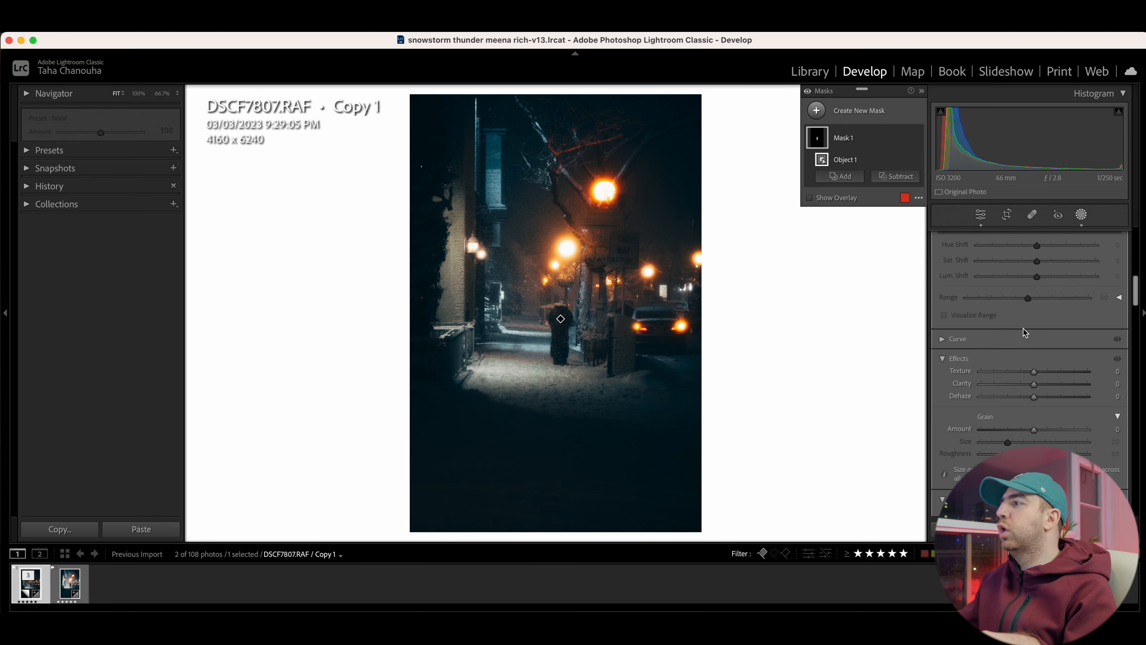
pyautogui.moveTo(1034, 331)
pyautogui.mouseDown()
pyautogui.moveTo(1050, 332)
pyautogui.moveTo(1039, 317)
pyautogui.mouseUp()
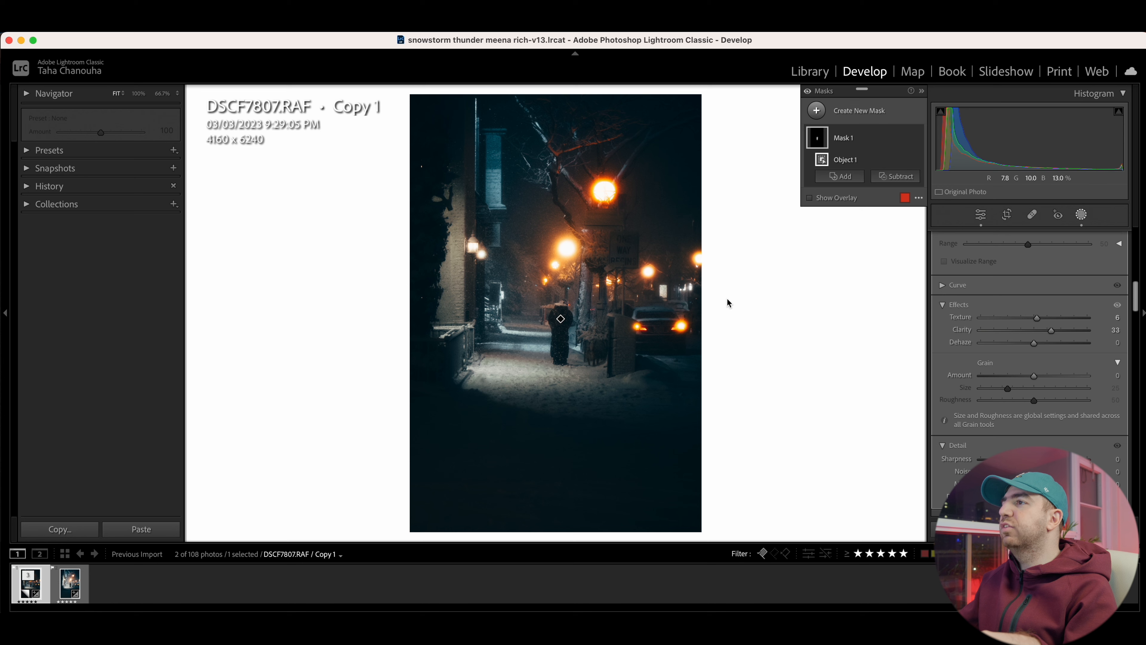
pyautogui.click(917, 138)
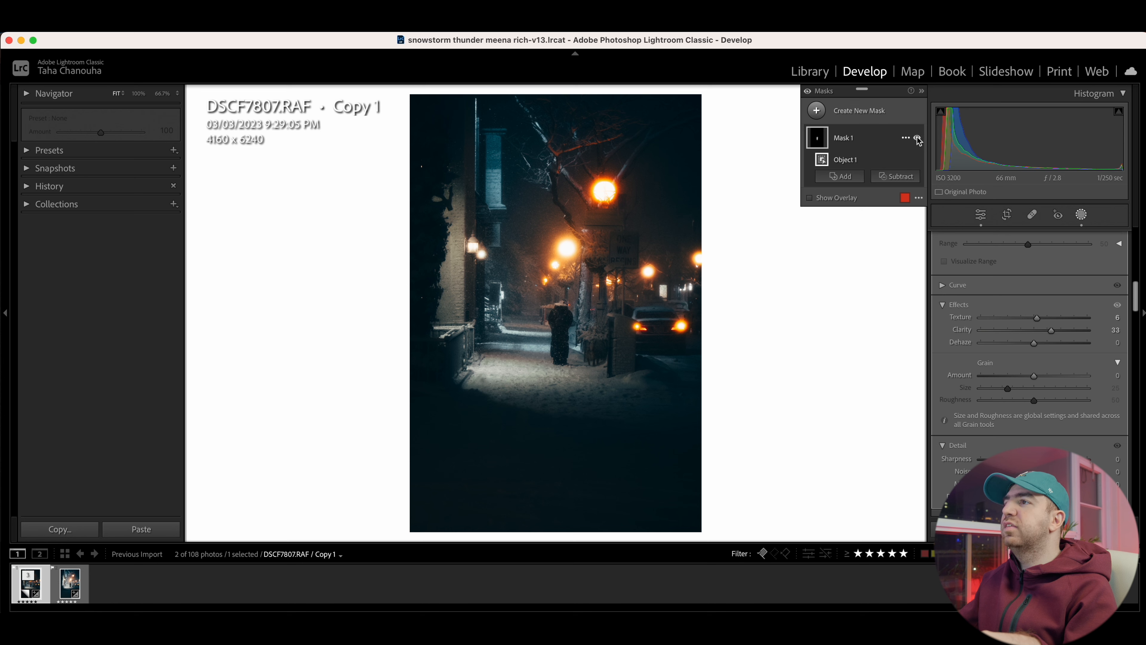
pyautogui.click(917, 138)
pyautogui.click(918, 138)
pyautogui.click(917, 138)
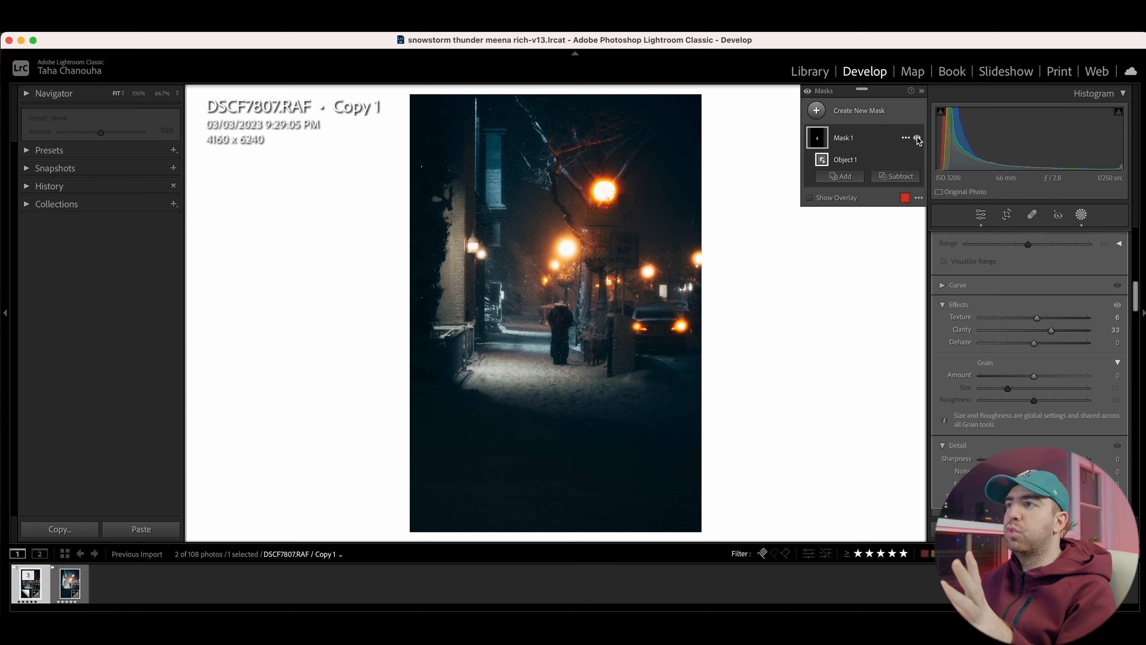
# Duplicate and invert the person mask, inspect its coverage up close, and hide the mask overlay.
pyautogui.rightClick(873, 144)
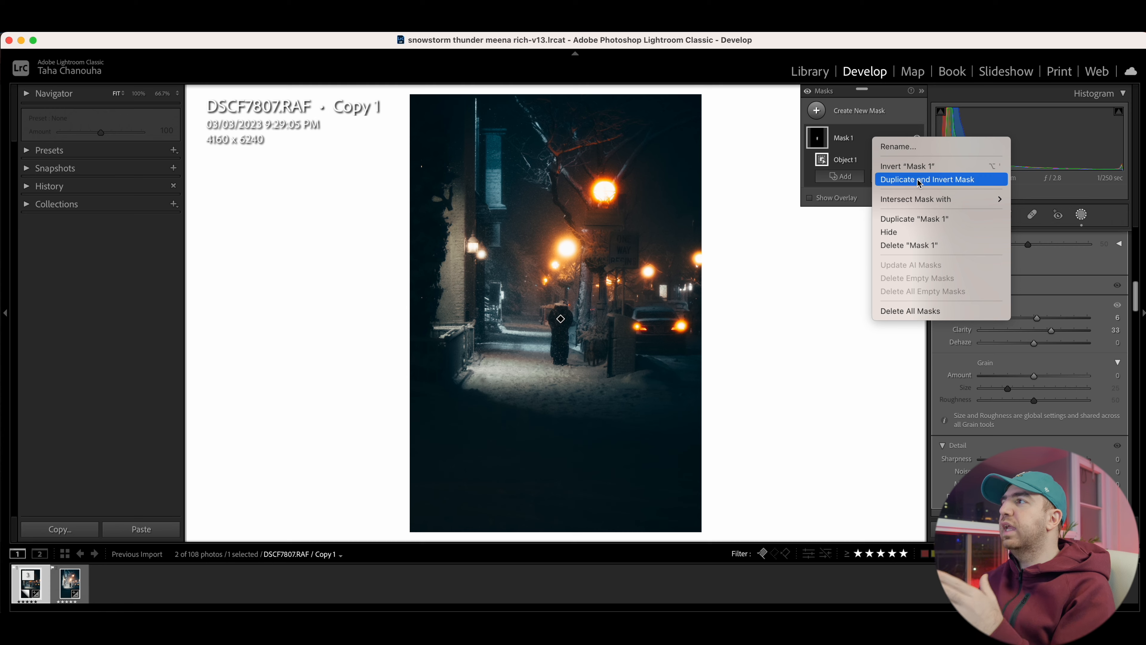
pyautogui.click(885, 179)
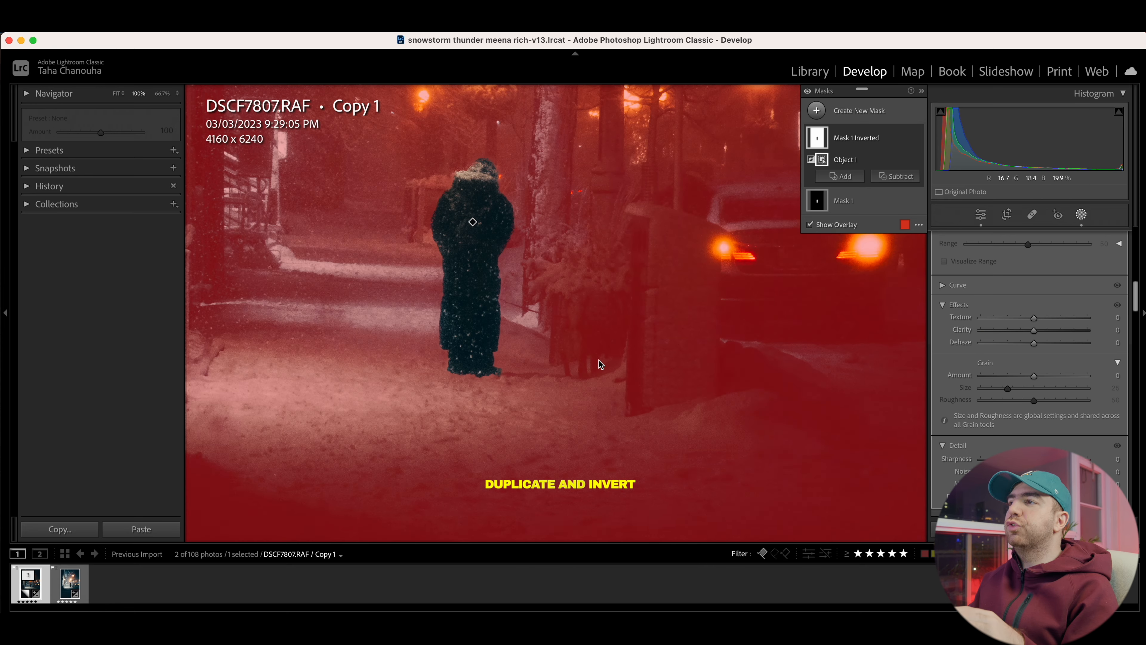
pyautogui.press('z')
pyautogui.press('z')
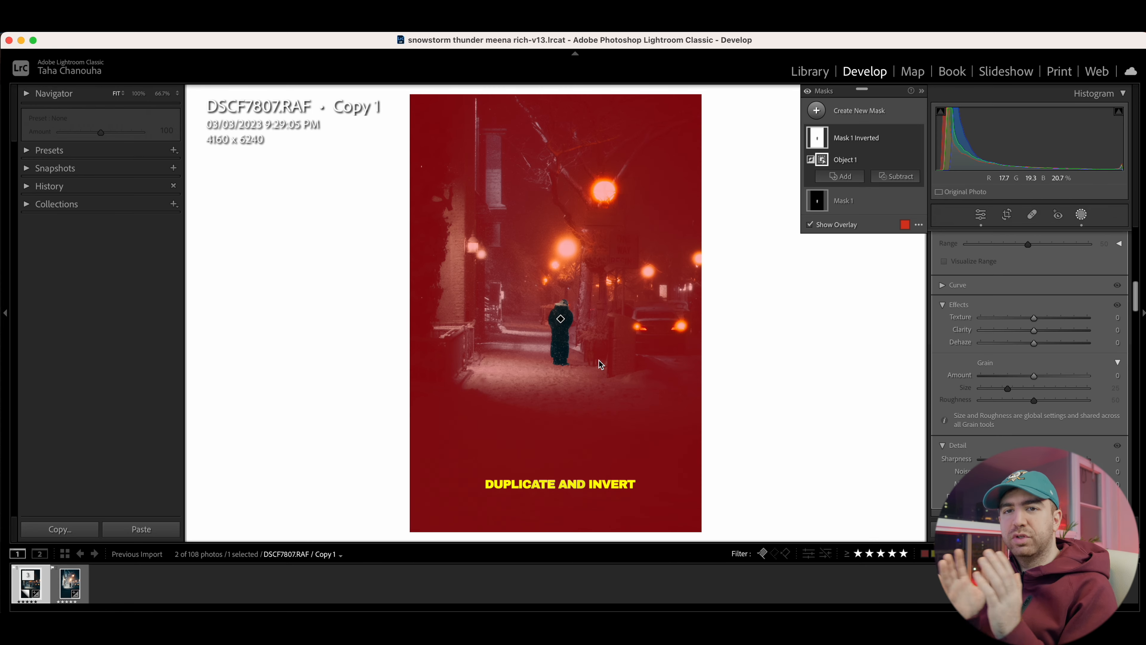
pyautogui.scroll(5, 983, 319)
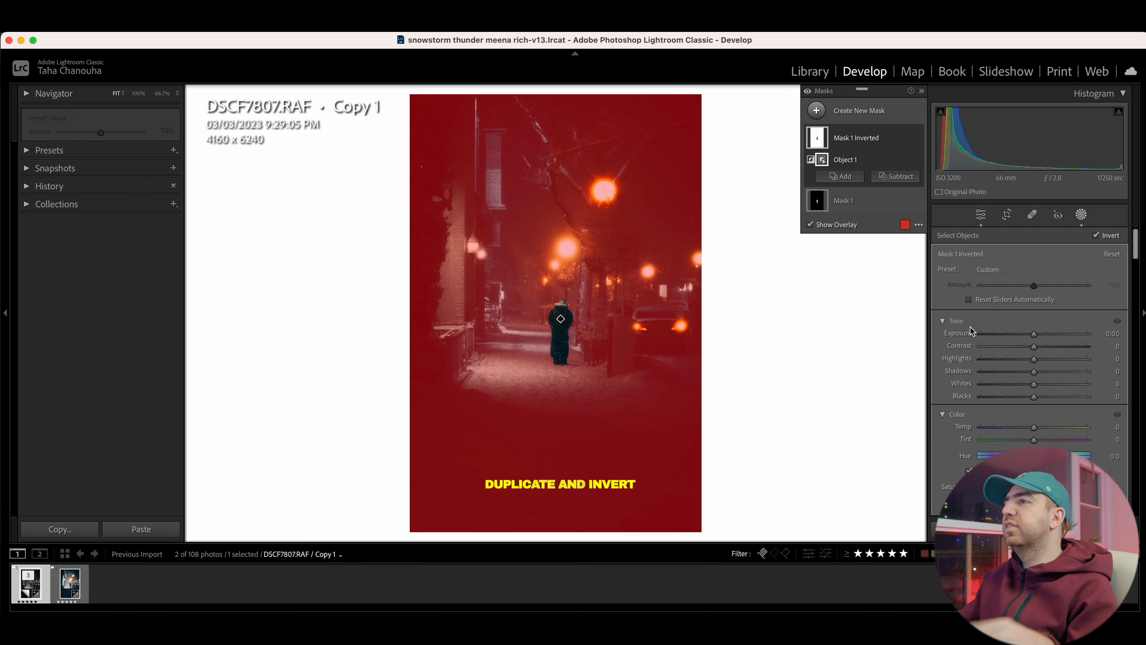
pyautogui.click(847, 225)
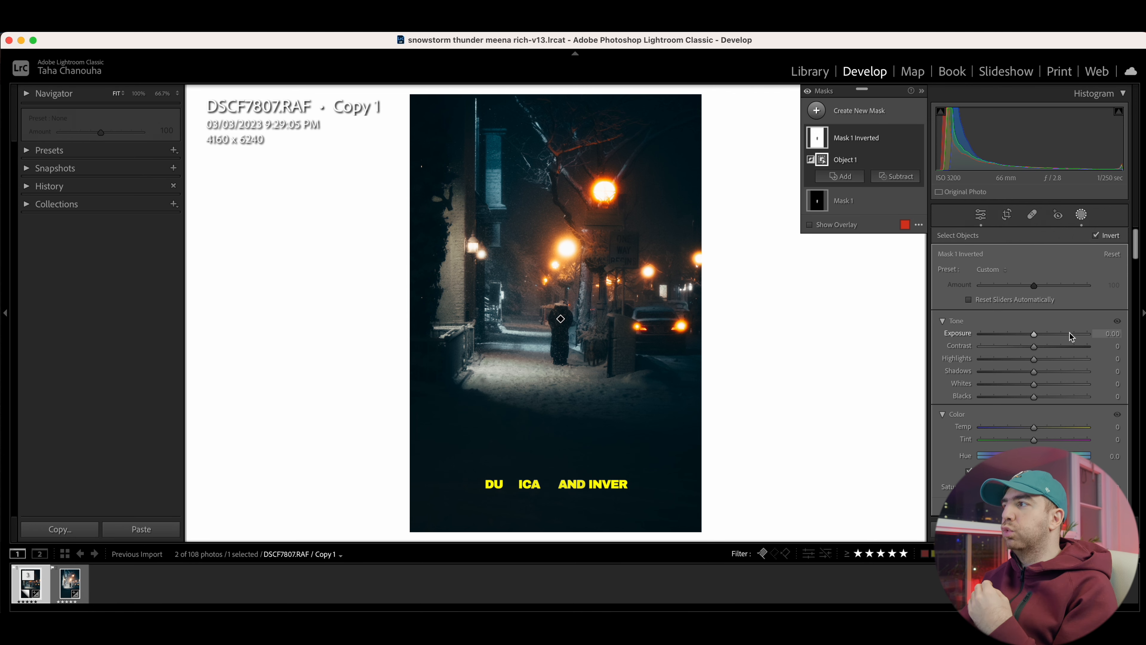
# Lower Dehaze on the inverted mask to about −29 to add haze around the person.
pyautogui.scroll(-10, 1038, 428)
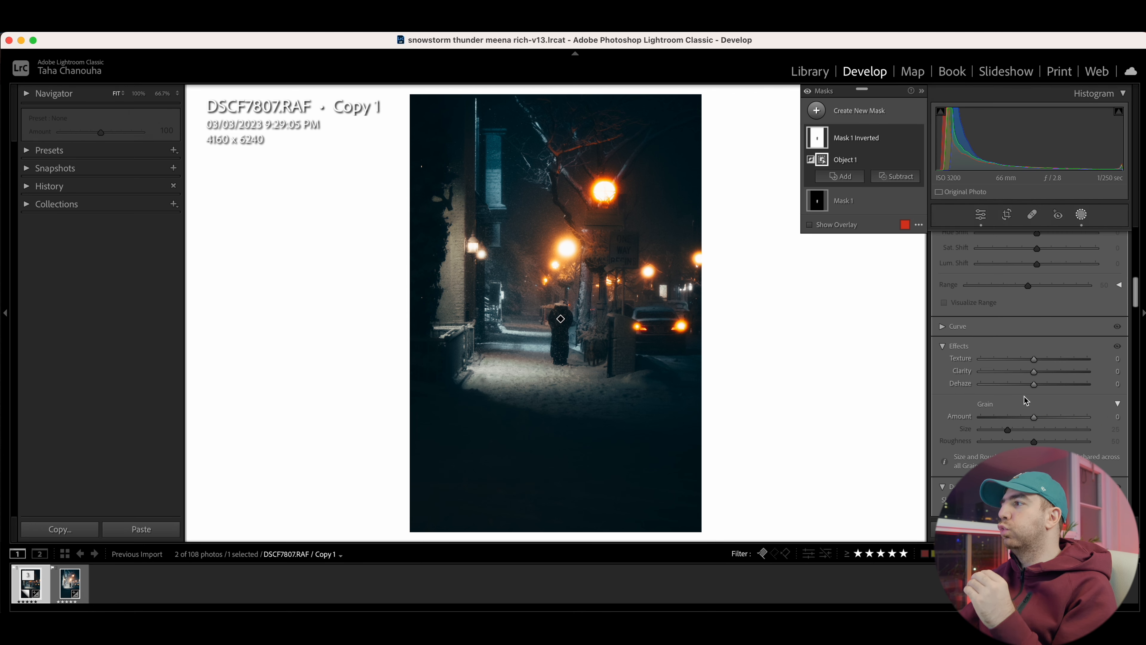
pyautogui.moveTo(1037, 383); pyautogui.dragTo(1021, 383)
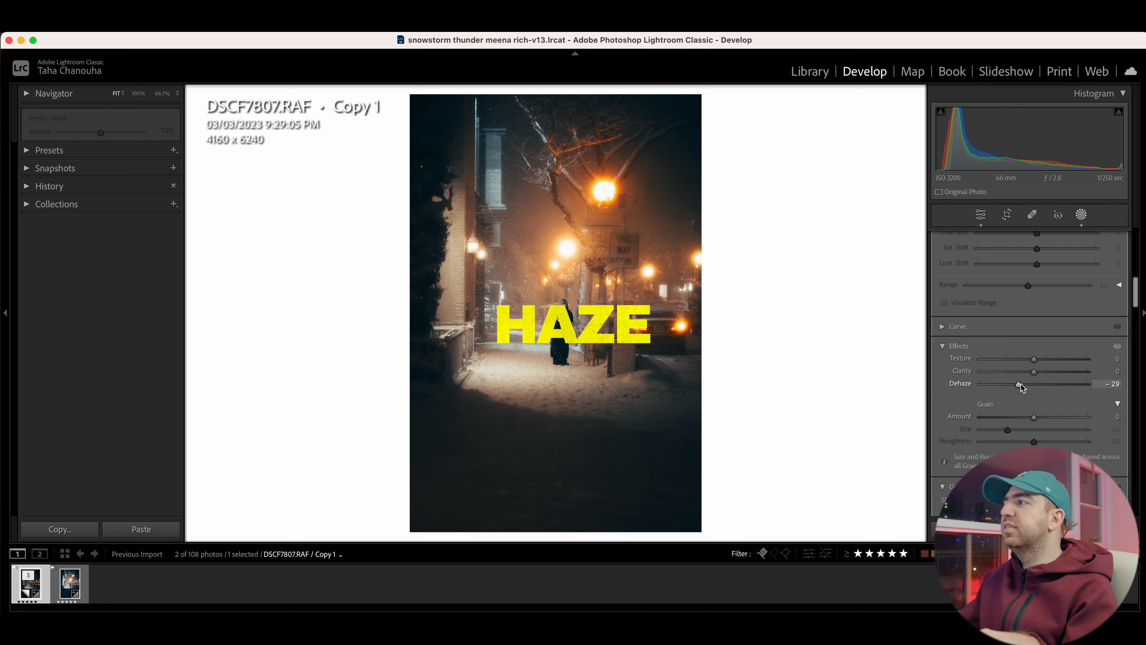
pyautogui.moveTo(1020, 384); pyautogui.dragTo(1020, 384)
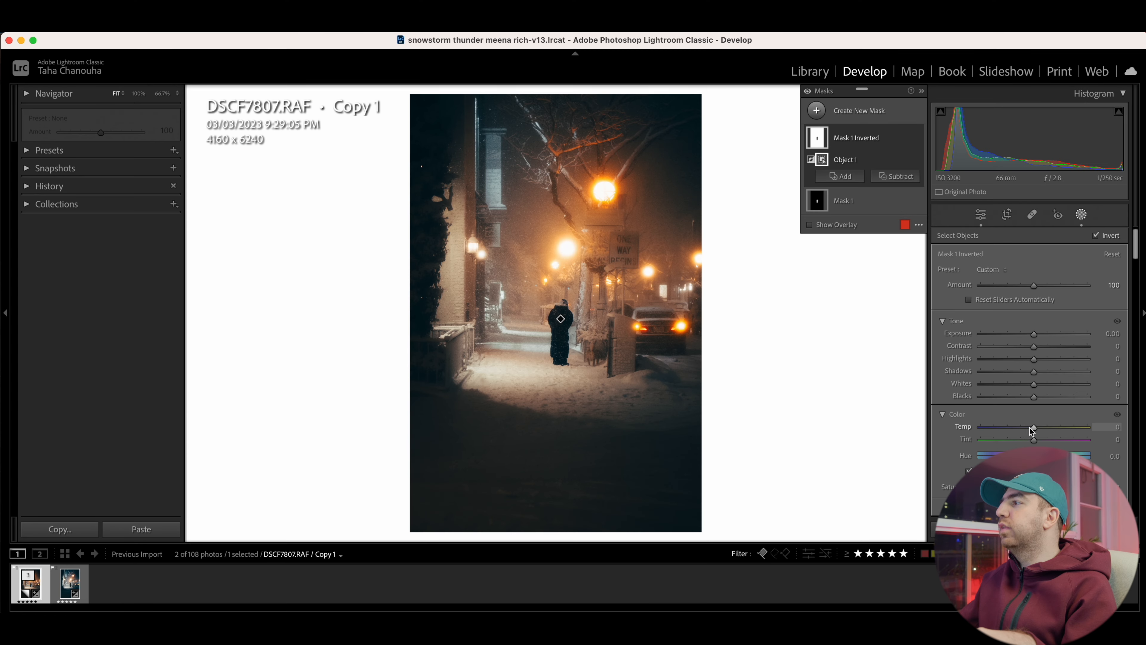
# Set the inverted mask's Temp to −30 and compare it with the neutral temperature.
pyautogui.moveTo(1032, 431); pyautogui.dragTo(1025, 430)
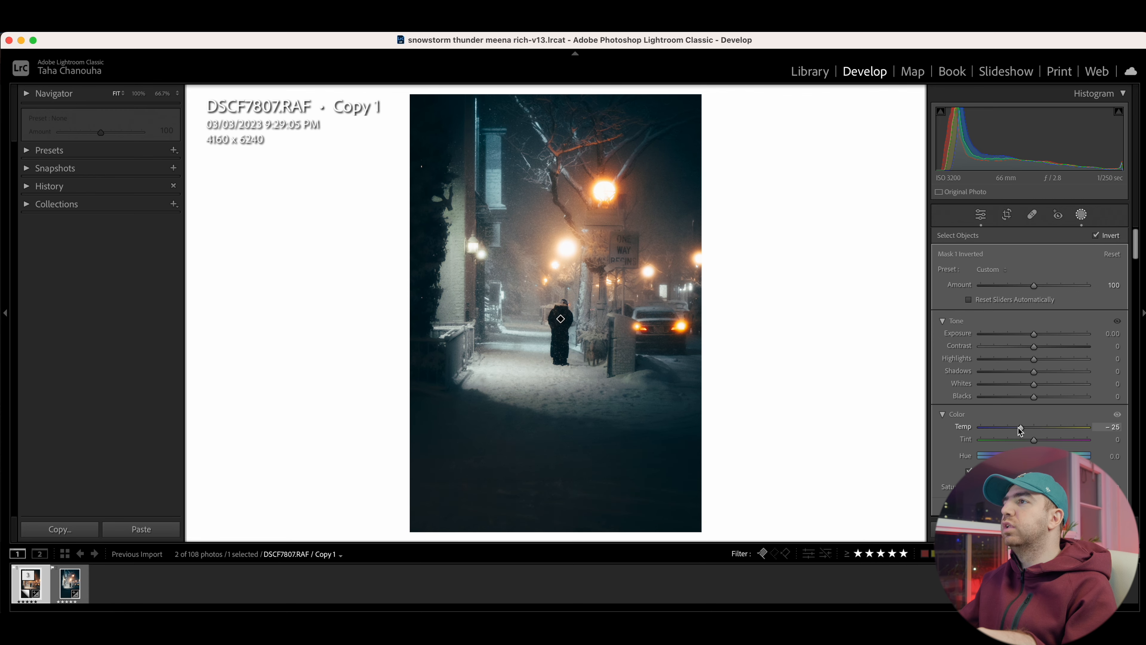
pyautogui.moveTo(1020, 432); pyautogui.dragTo(1019, 431)
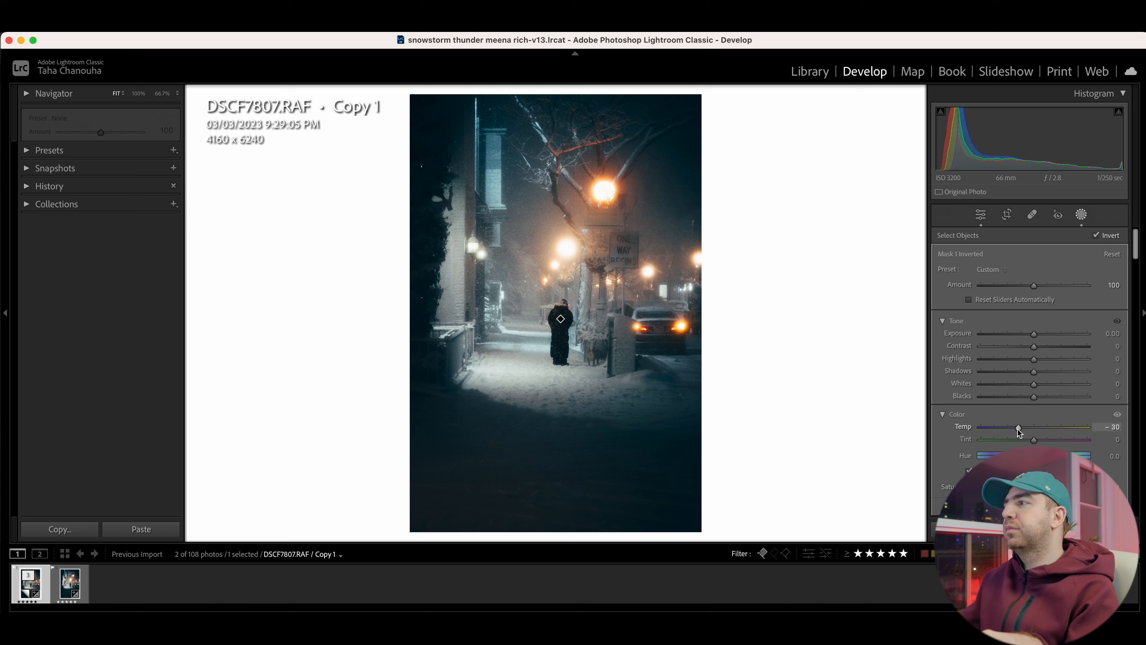
pyautogui.hotkey('shift', 'w')
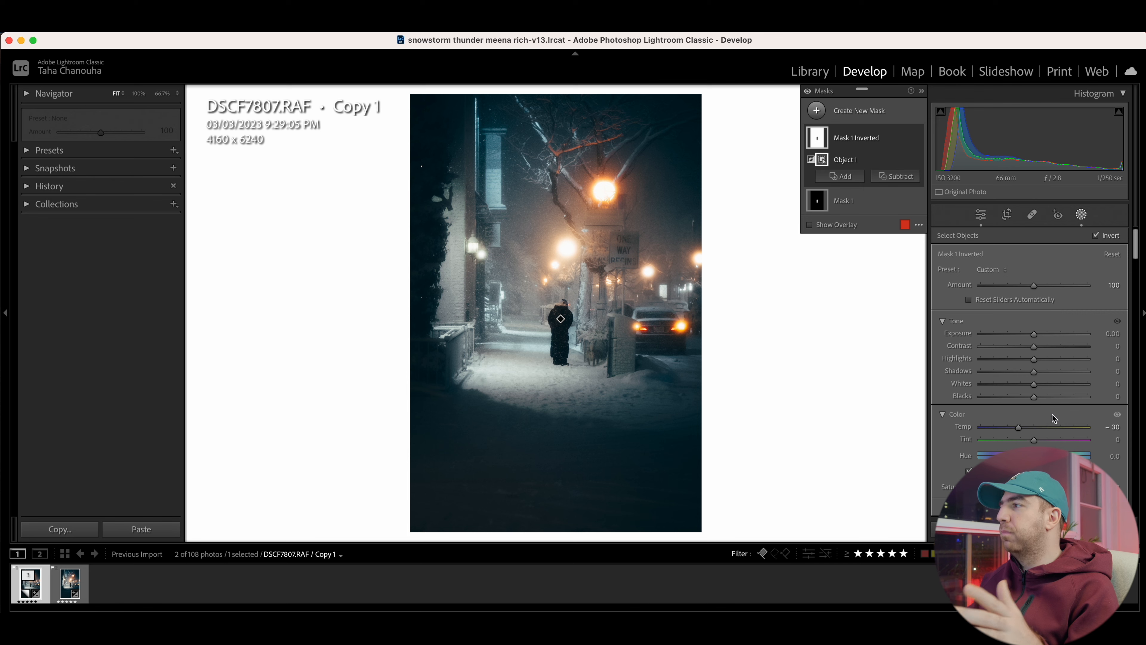
pyautogui.doubleClick(1019, 428)
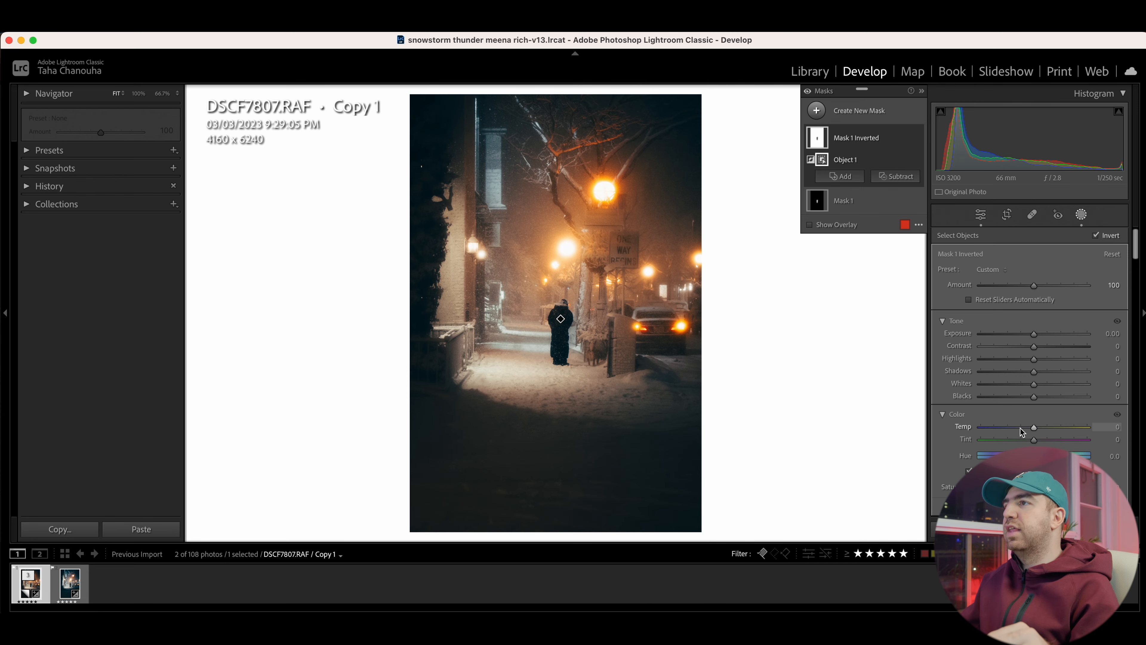
pyautogui.press('super+z')
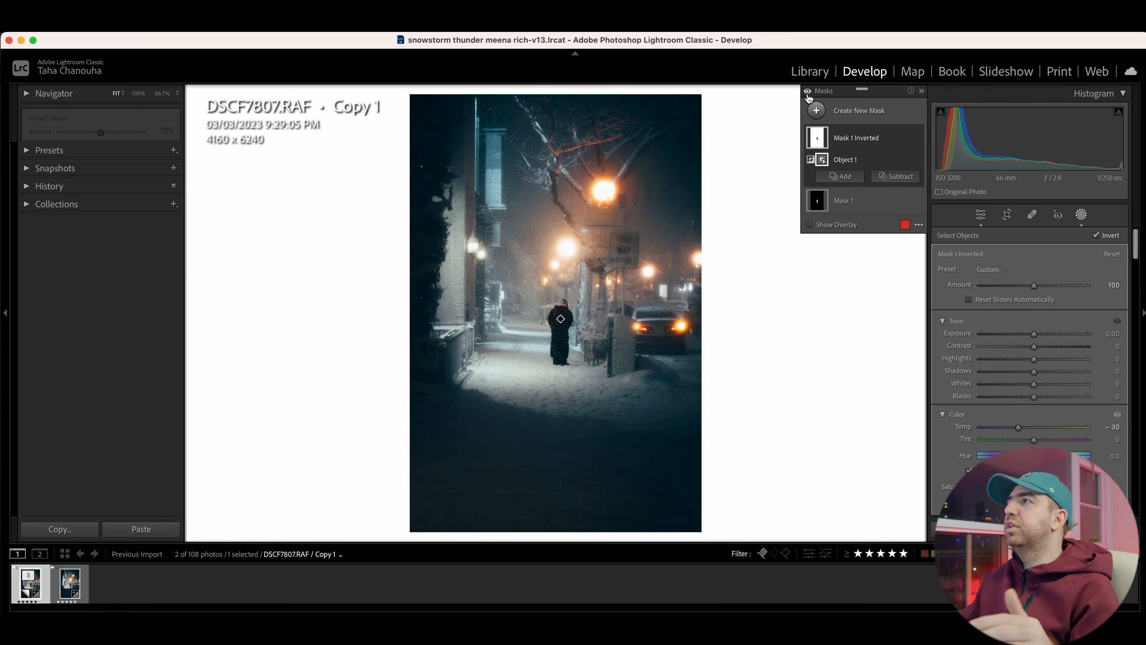
# Compare the photo with and without all masks applied.
pyautogui.click(807, 92)
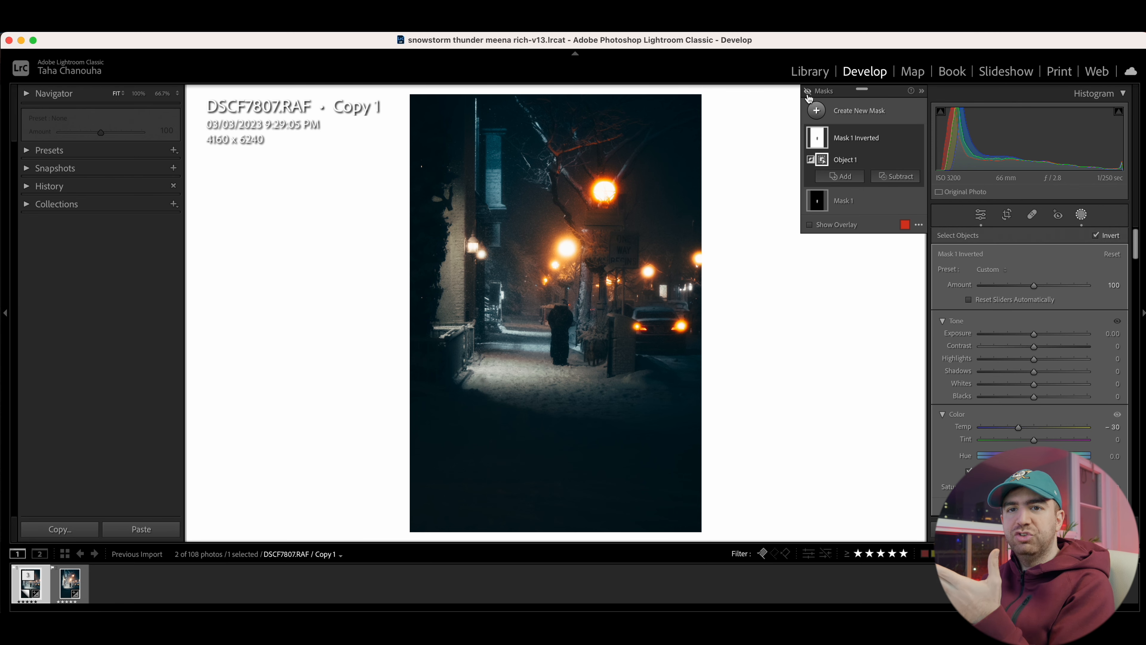
pyautogui.click(807, 92)
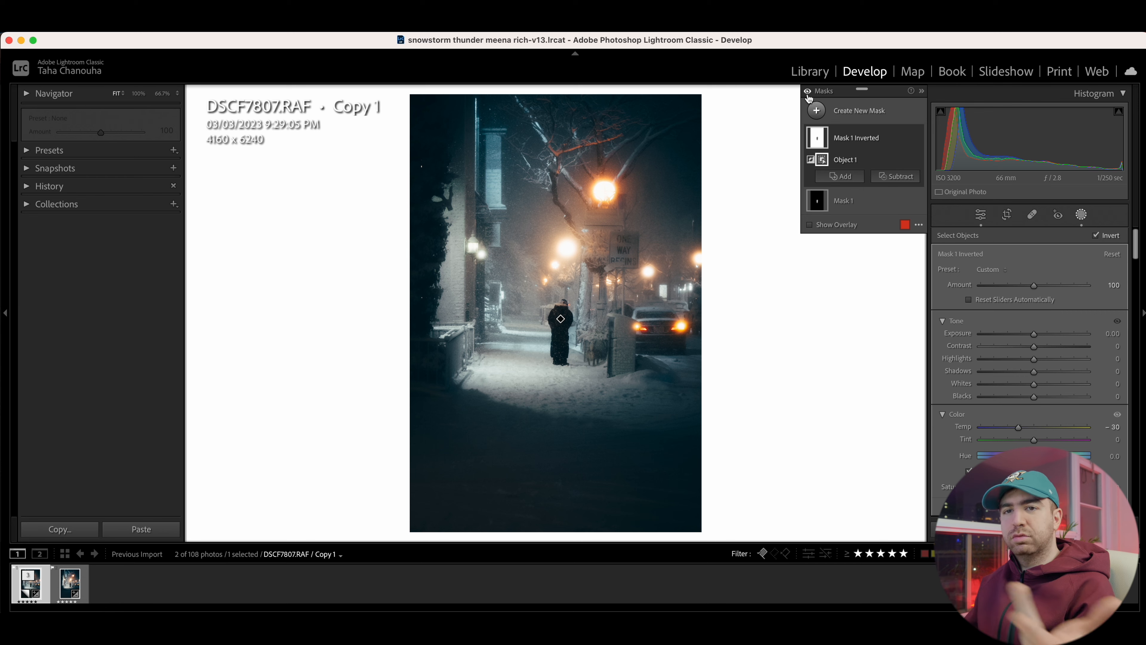
pyautogui.click(567, 280)
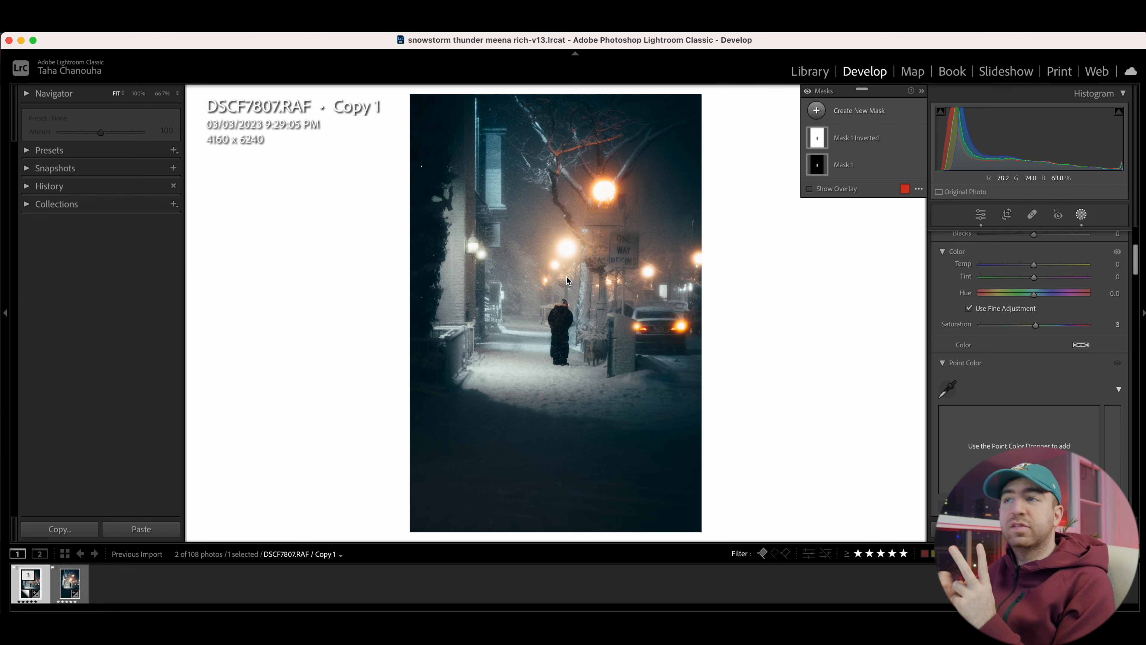
pyautogui.click(807, 91)
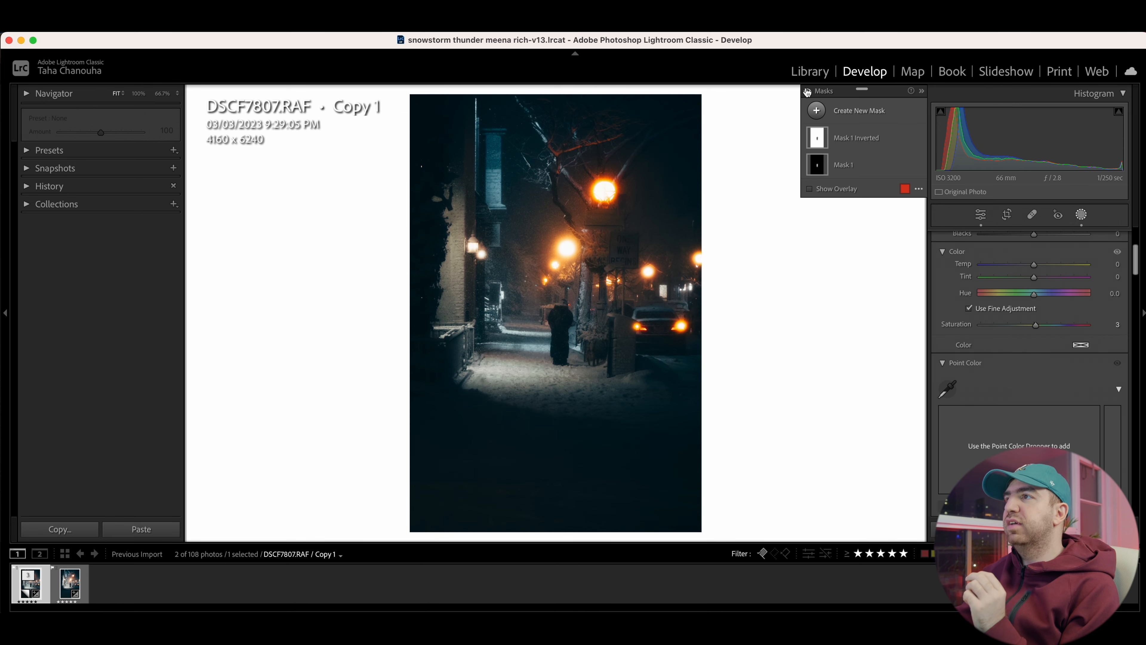
pyautogui.click(807, 91)
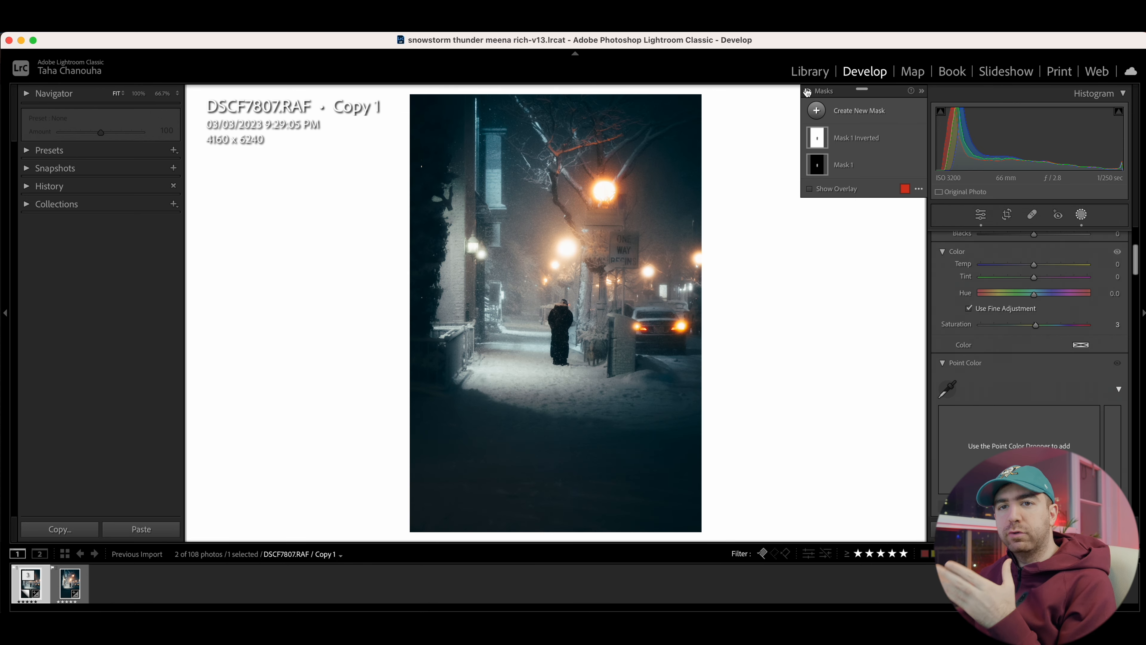
# Open the choice of mask types for a new mask.
pyautogui.click(850, 113)
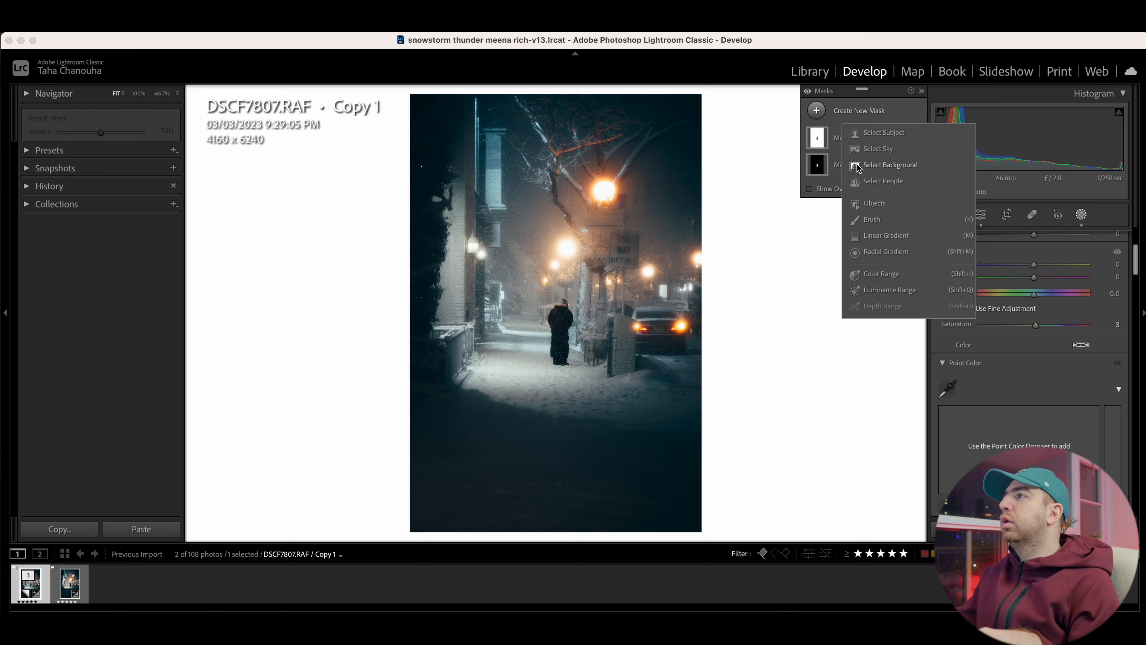